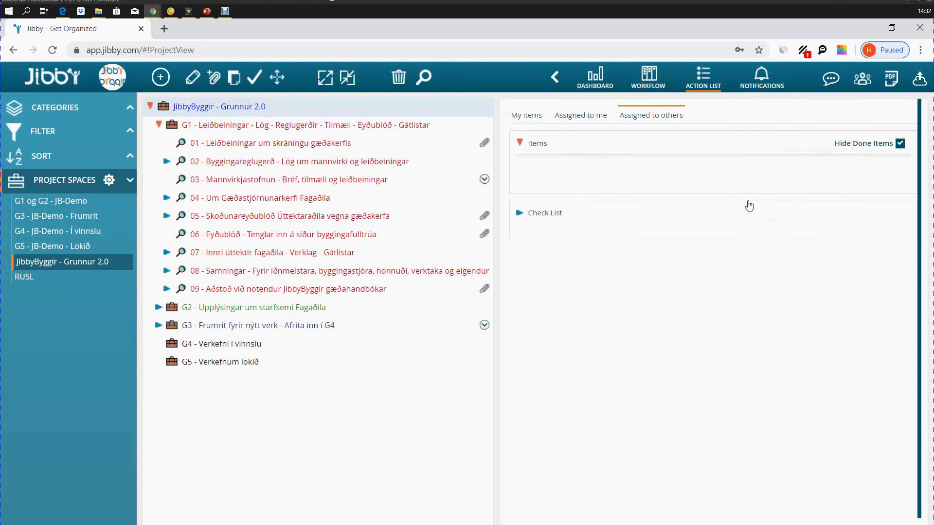
Collapse G1 in the JibbyByggir - Grunnur 2.0 space and look through the four JB-Demo project spaces from G1 og G2 to G5.
click(159, 124)
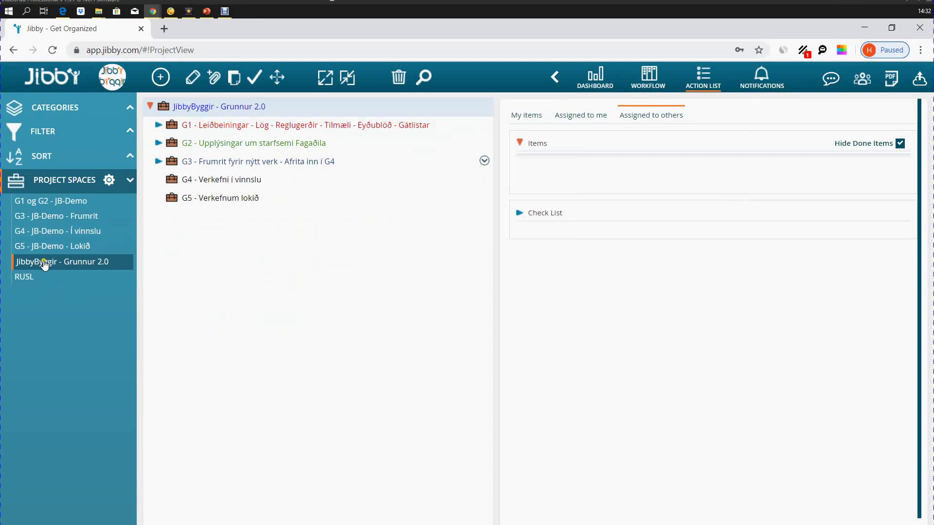
click(62, 204)
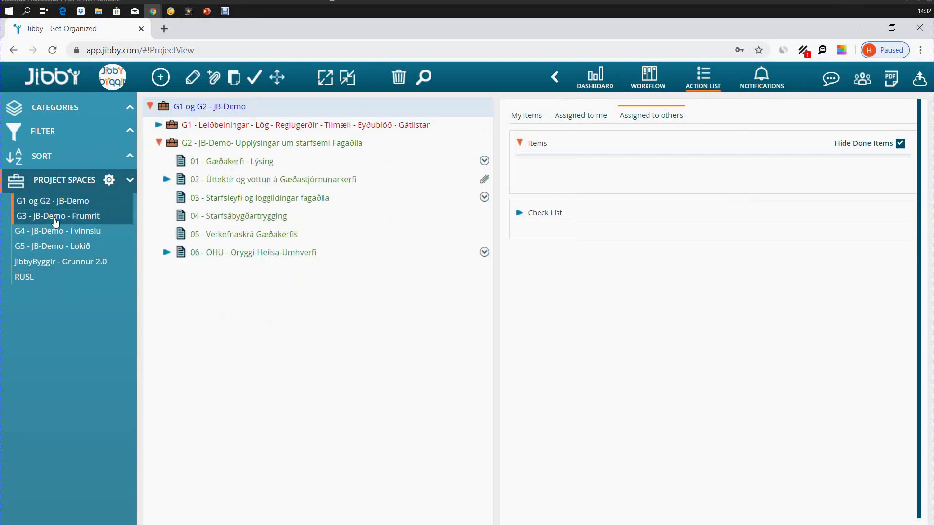
click(56, 220)
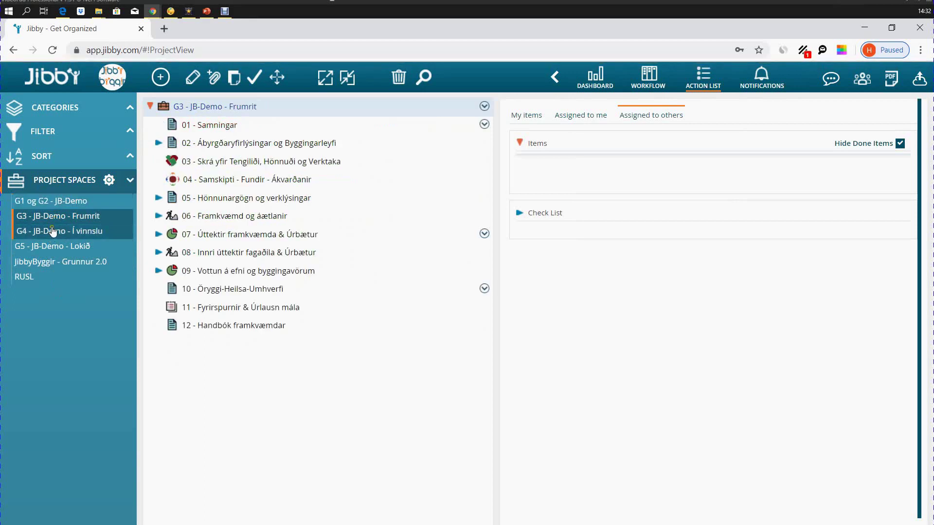
click(52, 234)
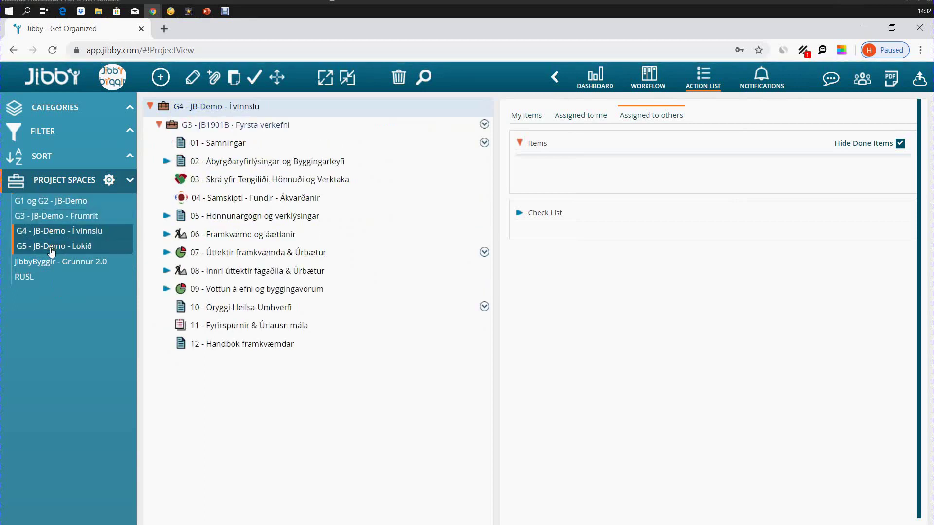
click(52, 249)
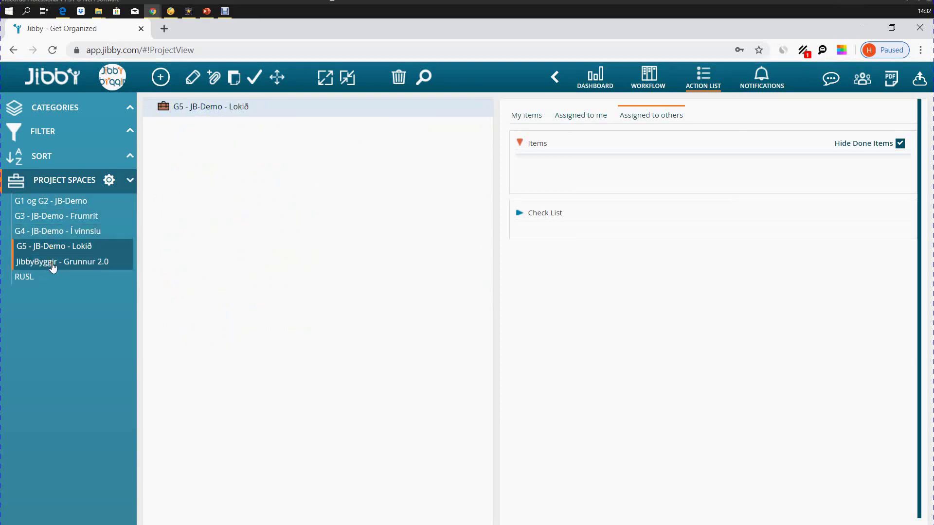
Review the G1 guidelines and G2 company information in the G1 og G2 - JB-Demo space, and collapse both sections.
click(35, 204)
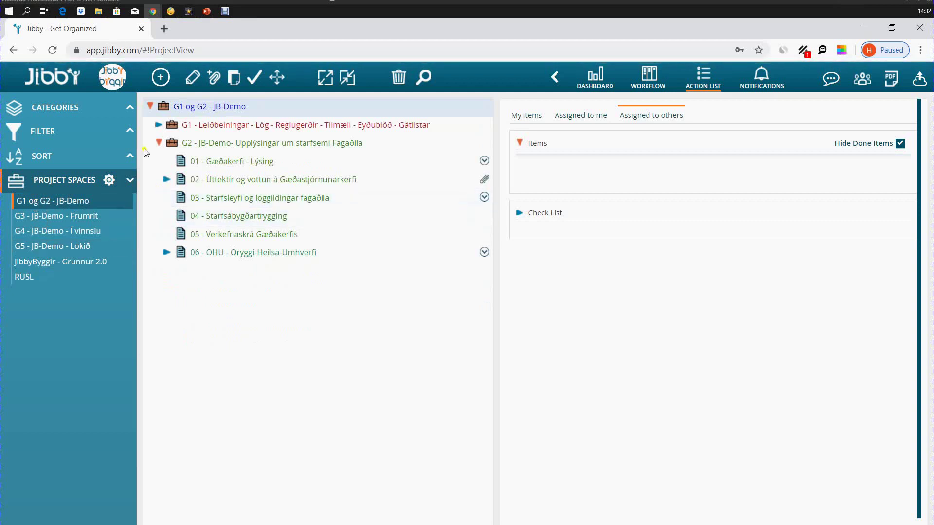
click(158, 125)
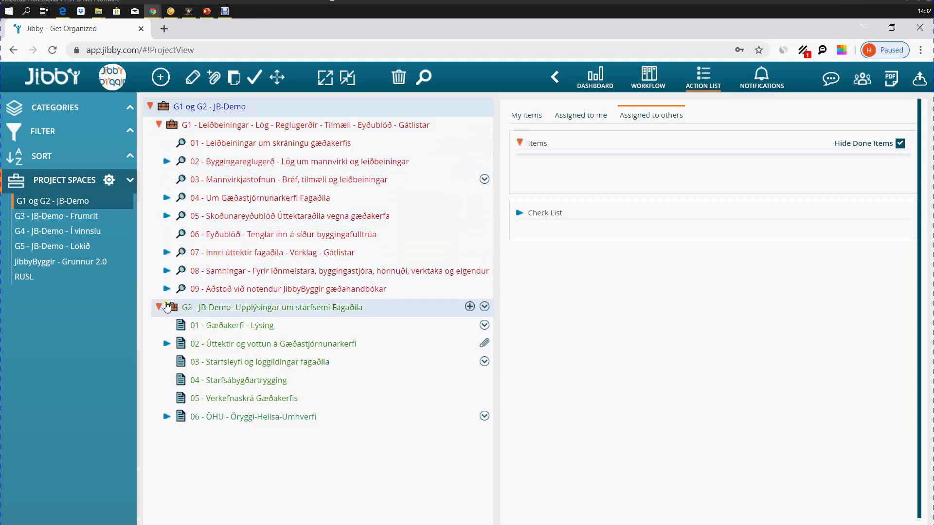
click(198, 313)
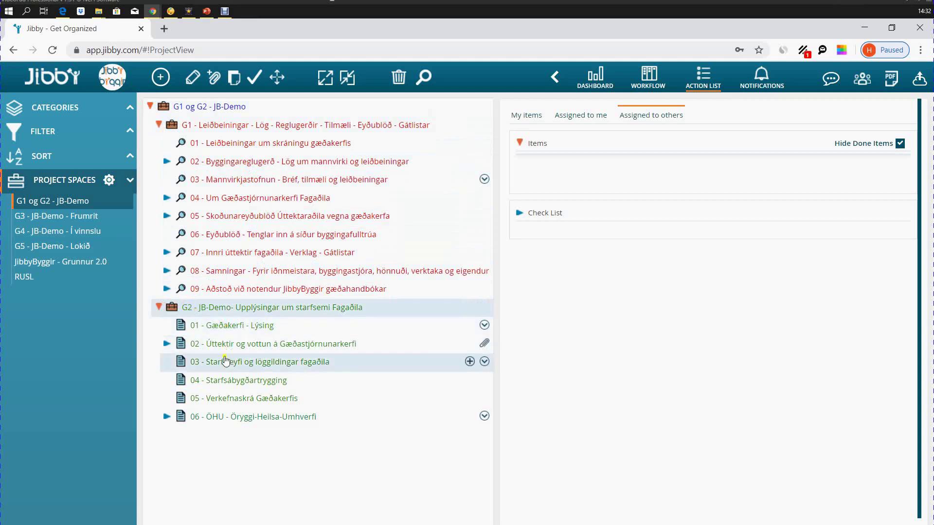
click(158, 125)
click(158, 143)
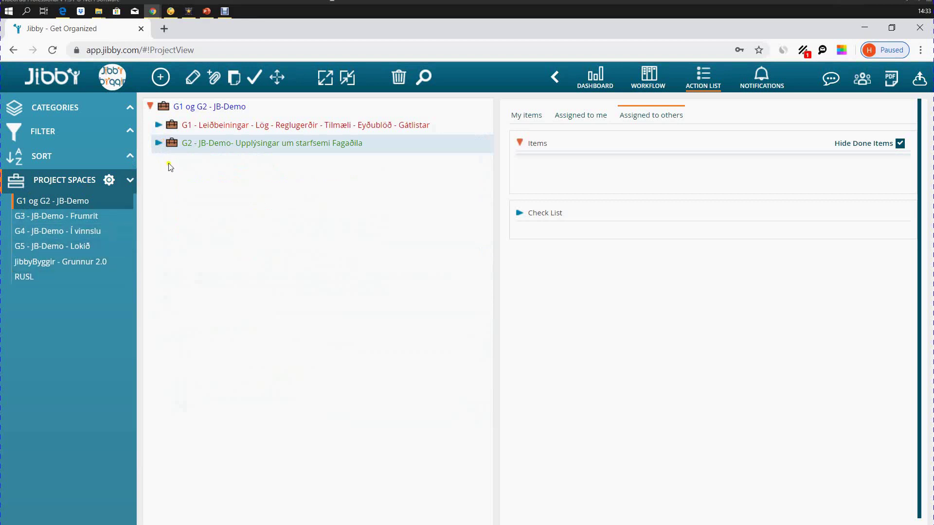
click(130, 181)
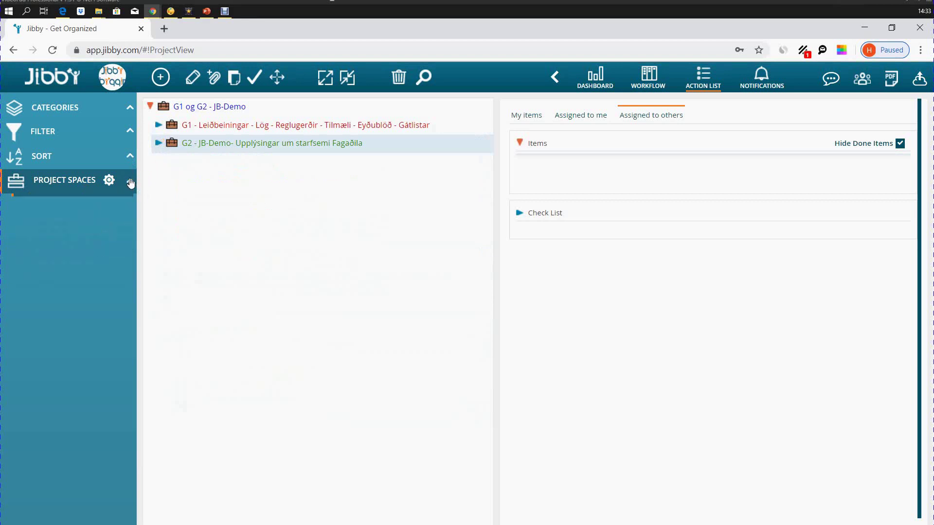
click(131, 181)
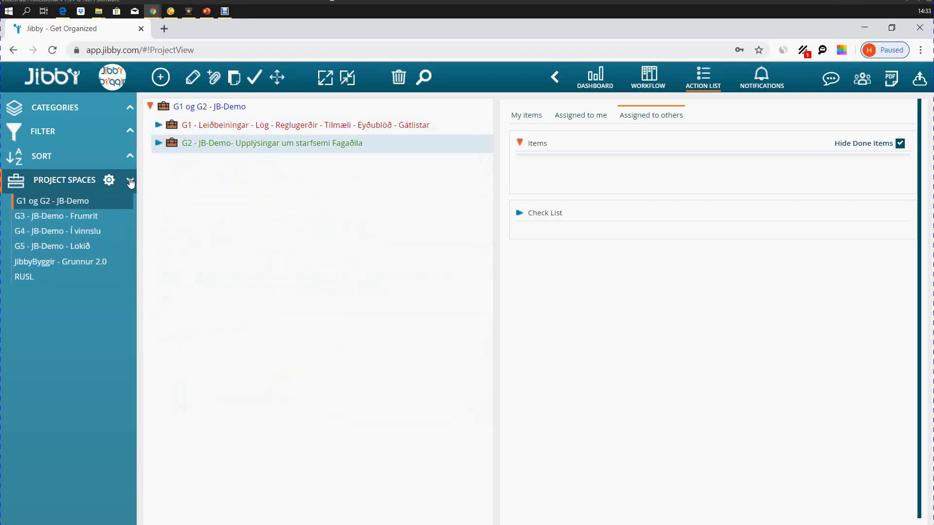
Compare the G3 - JB-Demo - Frumrit, JibbyByggir - Grunnur 2.0 and G4 - JB-Demo - Í vinnslu spaces, and collapse the Fyrsta verkefni project in G4.
click(77, 219)
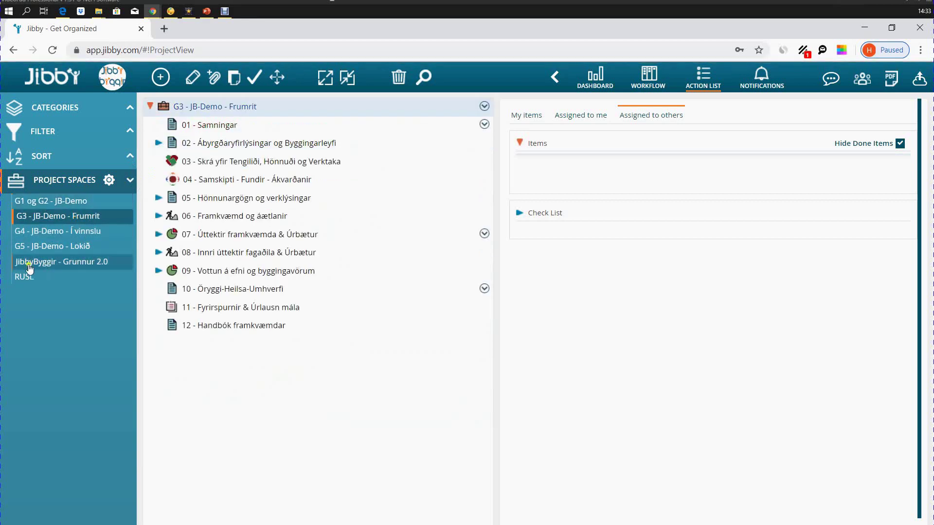
click(60, 263)
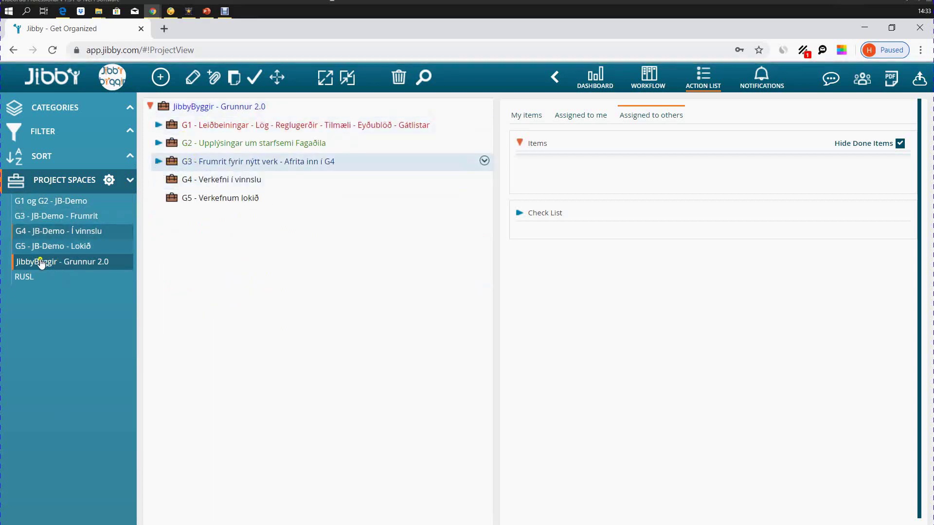
click(43, 217)
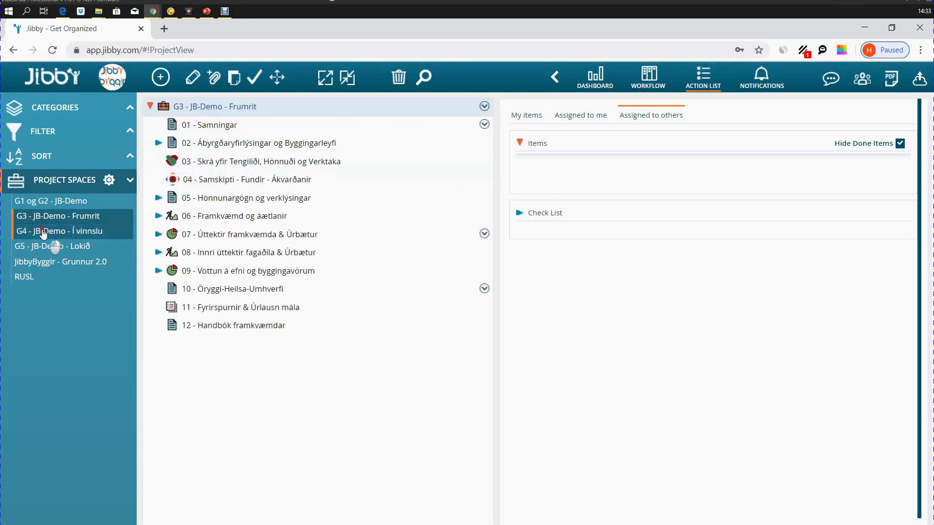
click(43, 232)
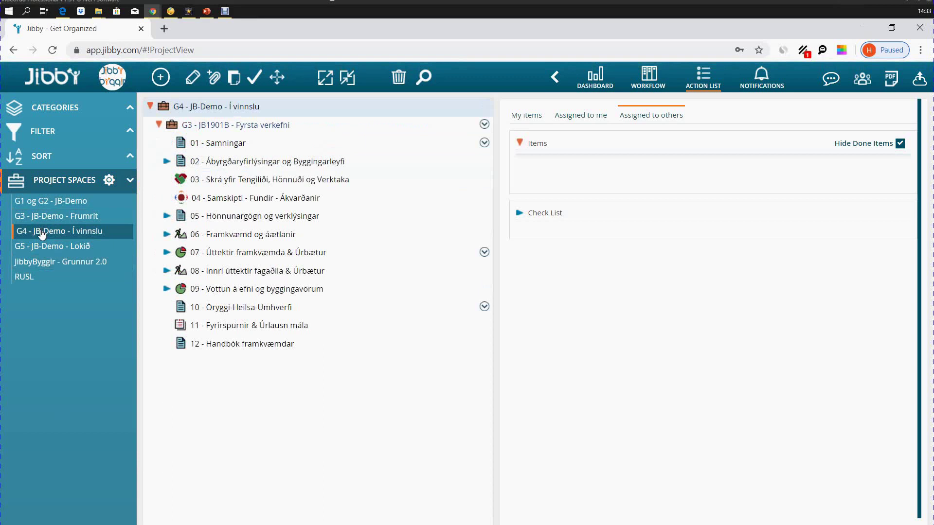
click(160, 125)
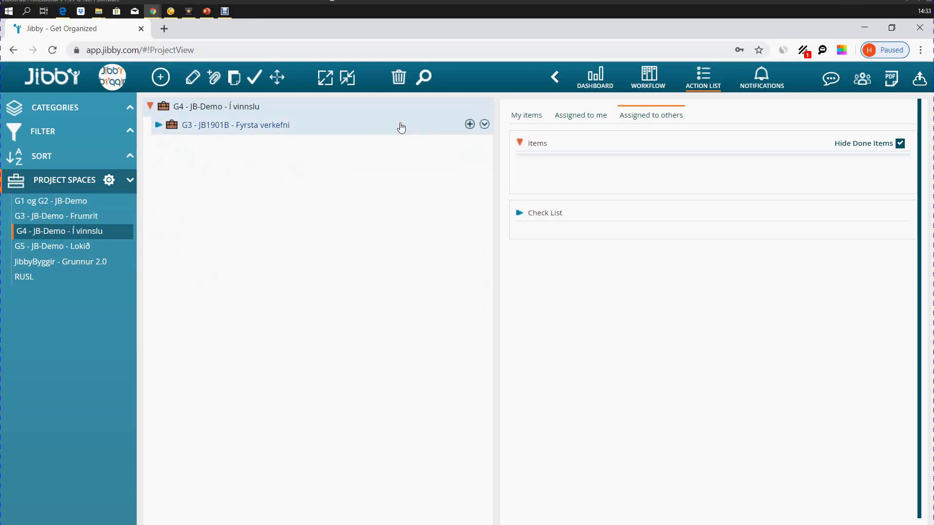
Copy the G3 - JB-Demo - Frumrit template with its child items under G4 - JB-Demo - Í vinnslu.
click(58, 218)
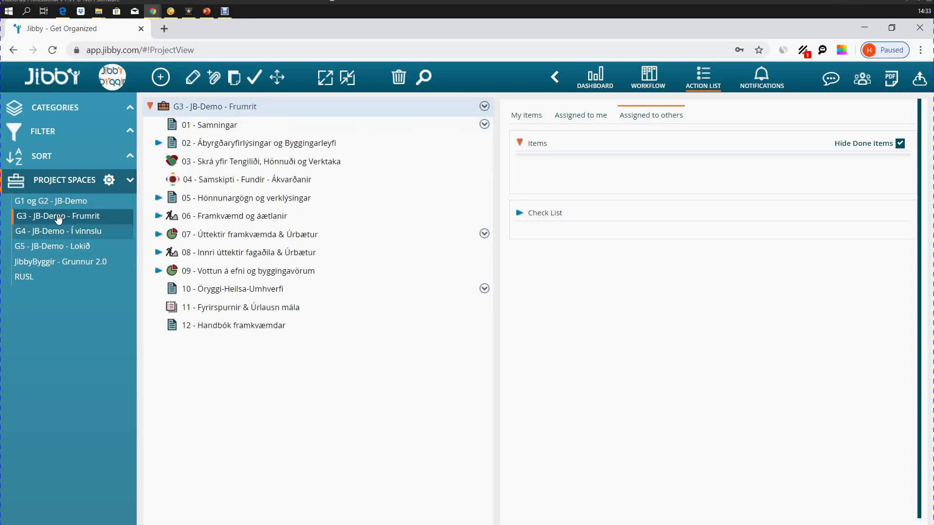
click(233, 79)
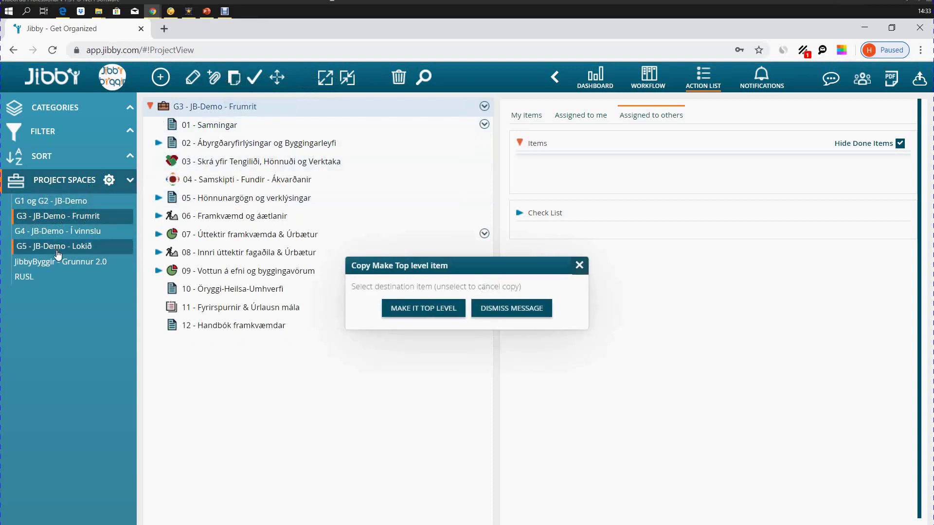
click(60, 231)
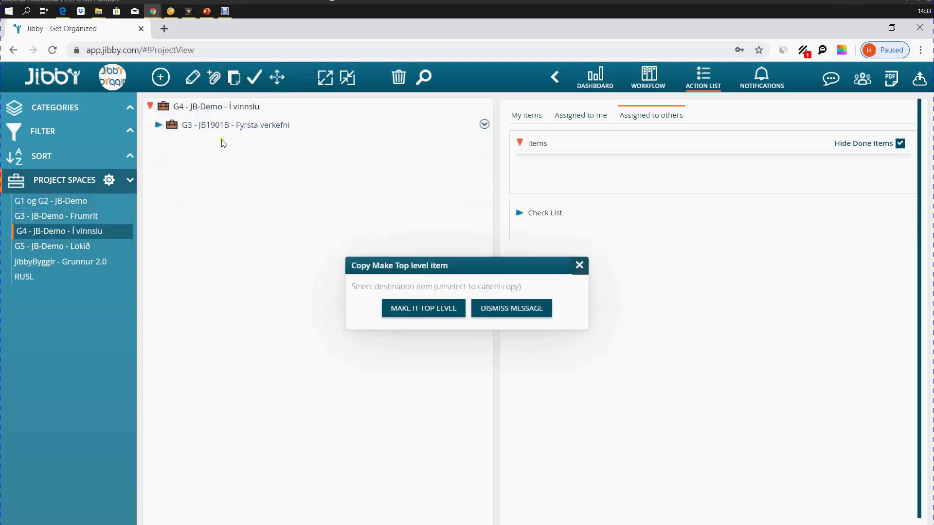
click(224, 112)
click(356, 291)
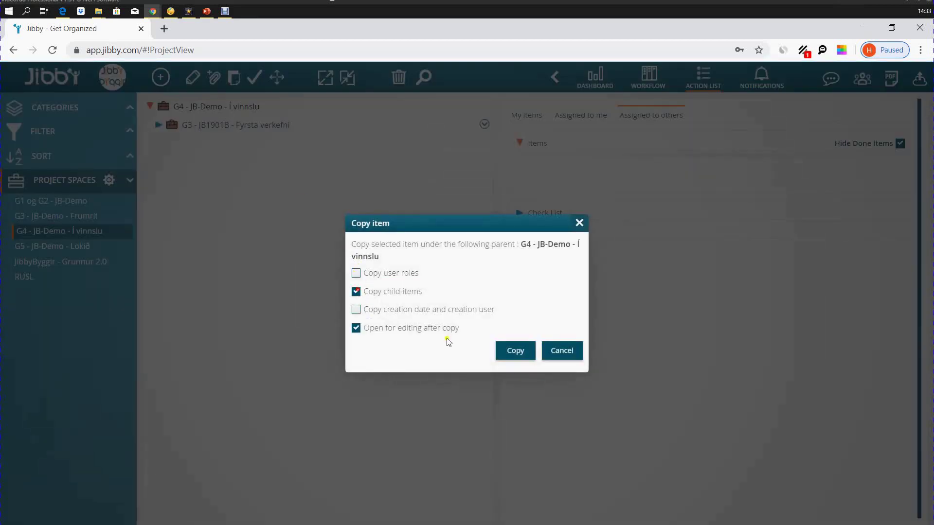
click(516, 351)
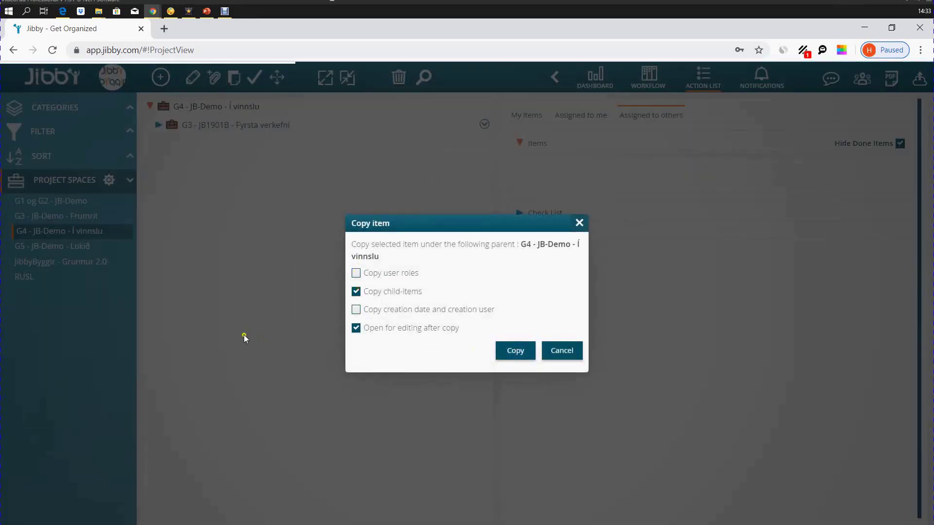
Name the copied project "G3 - JB1902B - Annað verkefni", set its start to the current time, and save it.
text(verkefni)
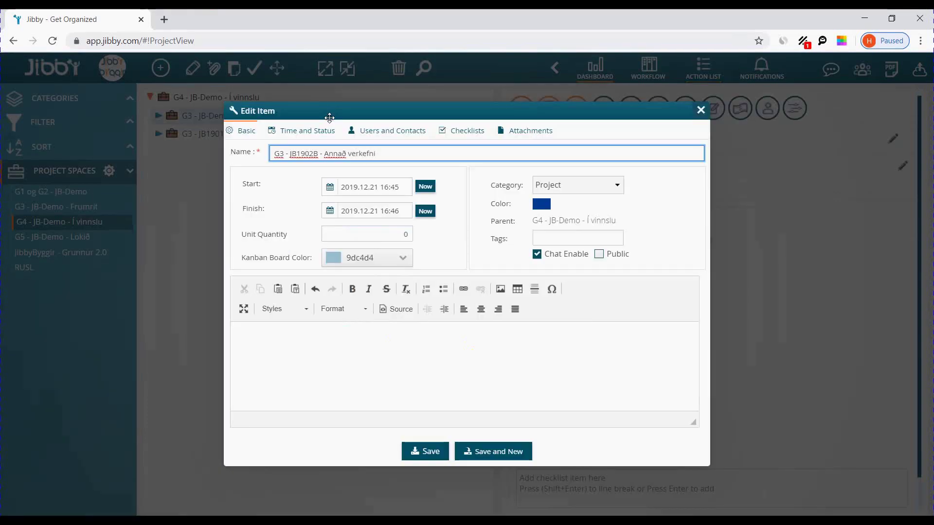
click(426, 188)
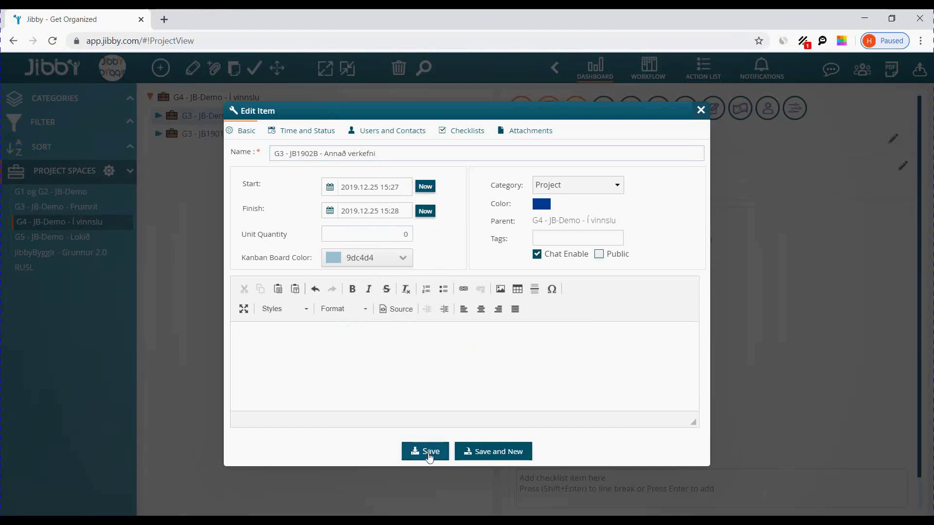
click(430, 452)
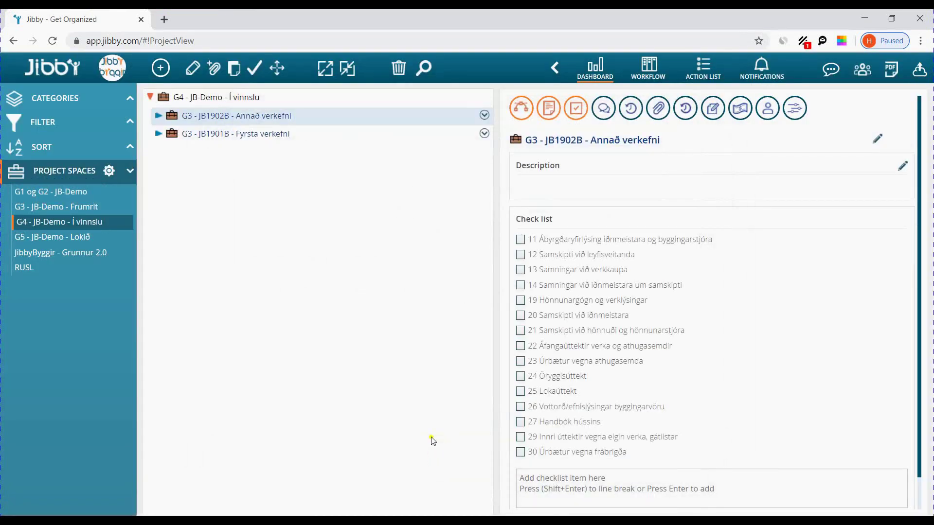
Move the G3 - JB1901B - Fyrsta verkefni project from the G4 space to G5 - JB-Demo - Lokið.
click(53, 237)
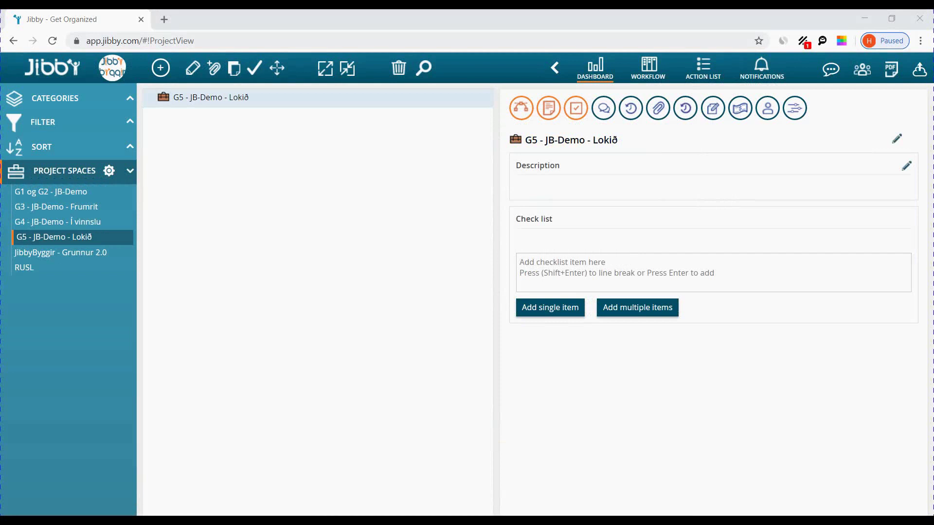
click(45, 224)
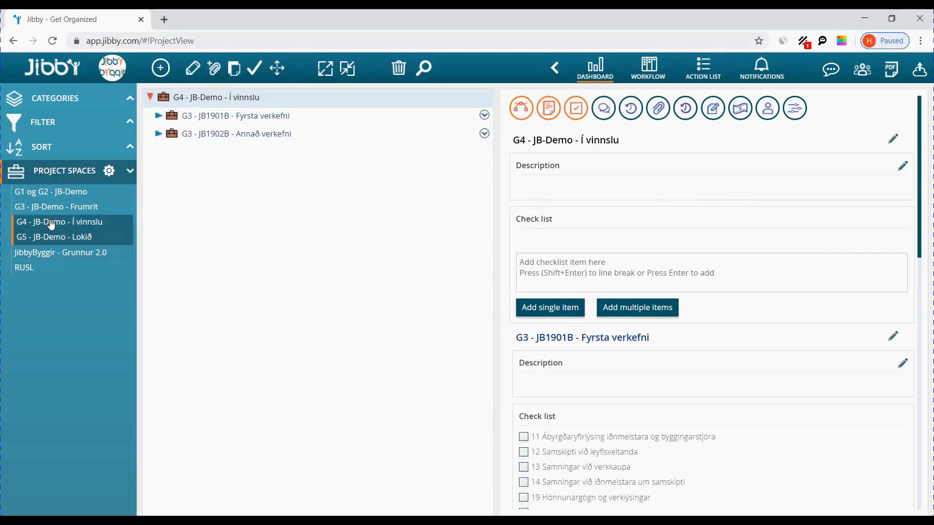
click(252, 117)
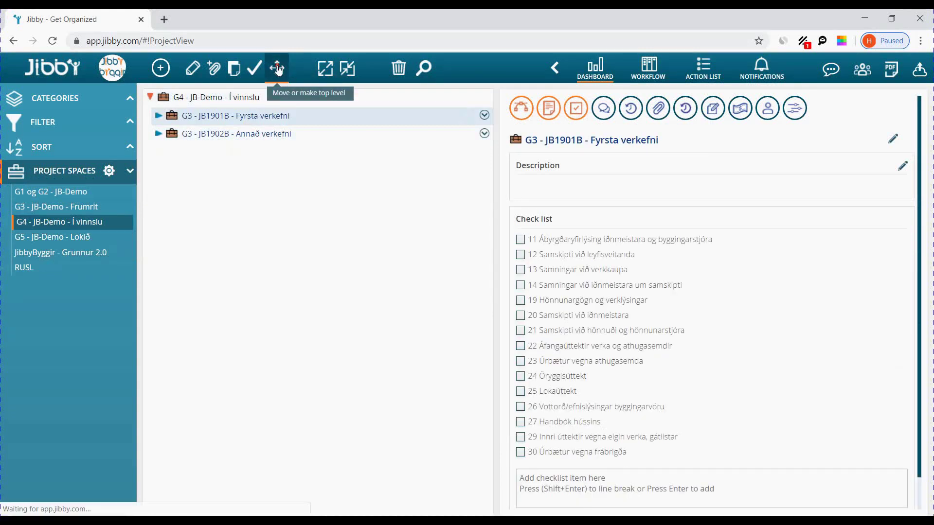
click(278, 68)
click(79, 239)
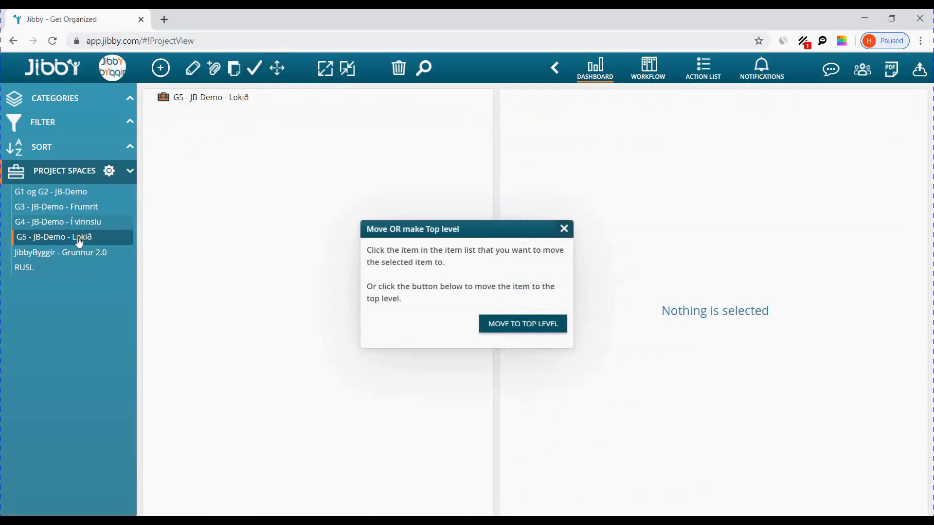
click(211, 100)
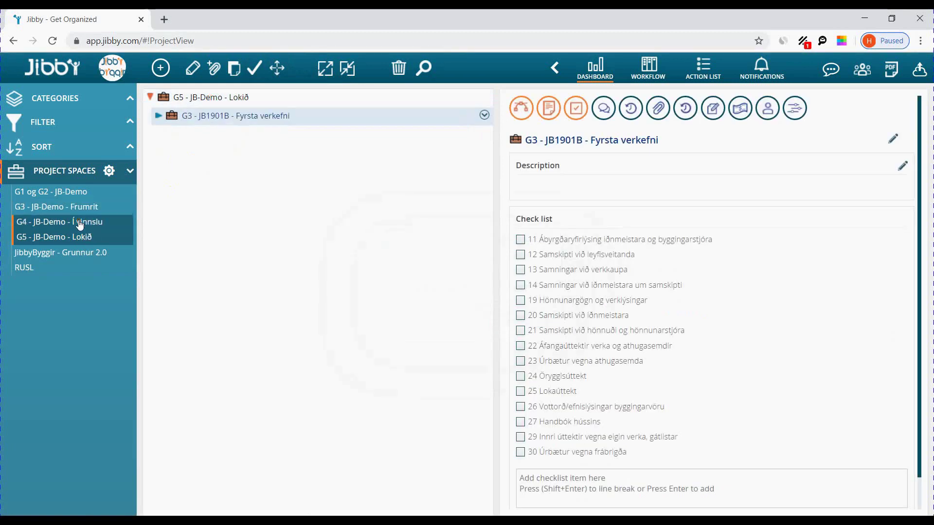
Move the G3 - JB1902B - Annað verkefni project from the G4 space to G5 - JB-Demo - Lokið.
click(80, 222)
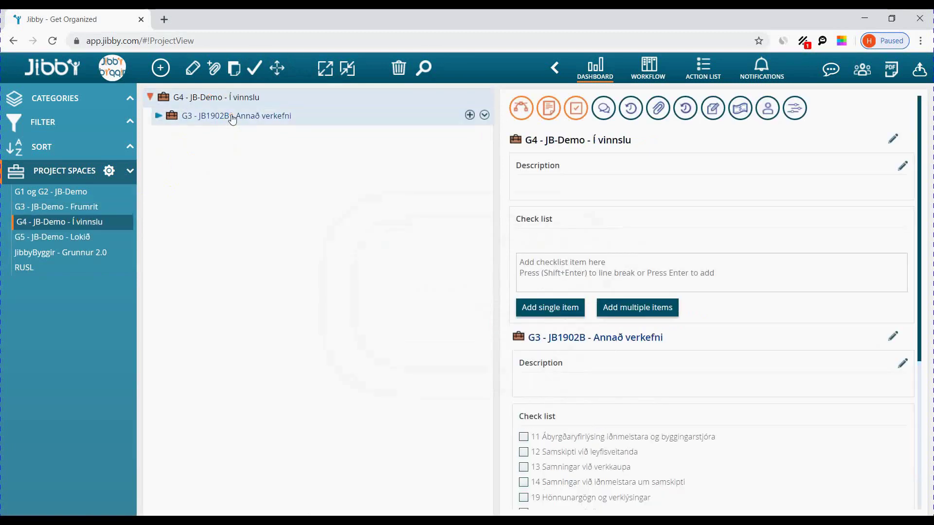
click(233, 117)
click(277, 68)
click(85, 236)
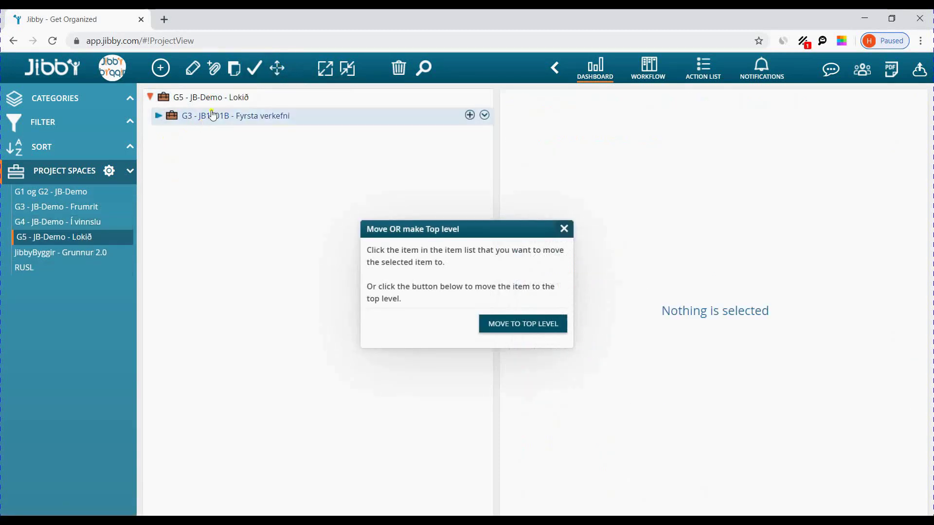
click(223, 105)
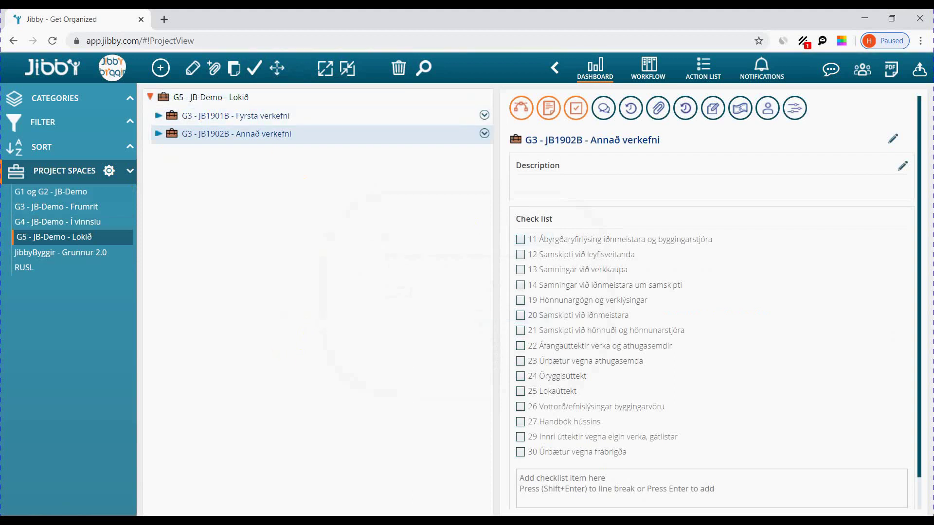
Open the G1 og G2 - JB-Demo item for editing to view its description, and save it.
click(63, 193)
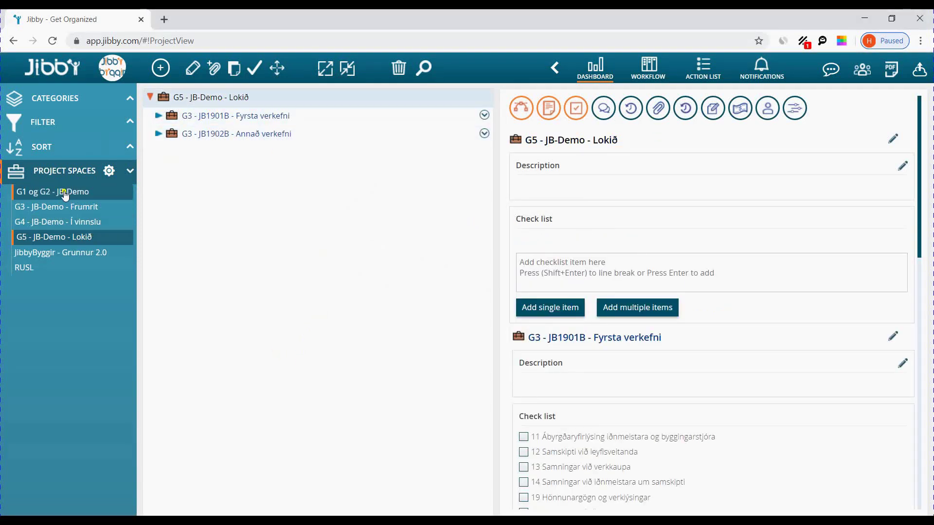
click(193, 72)
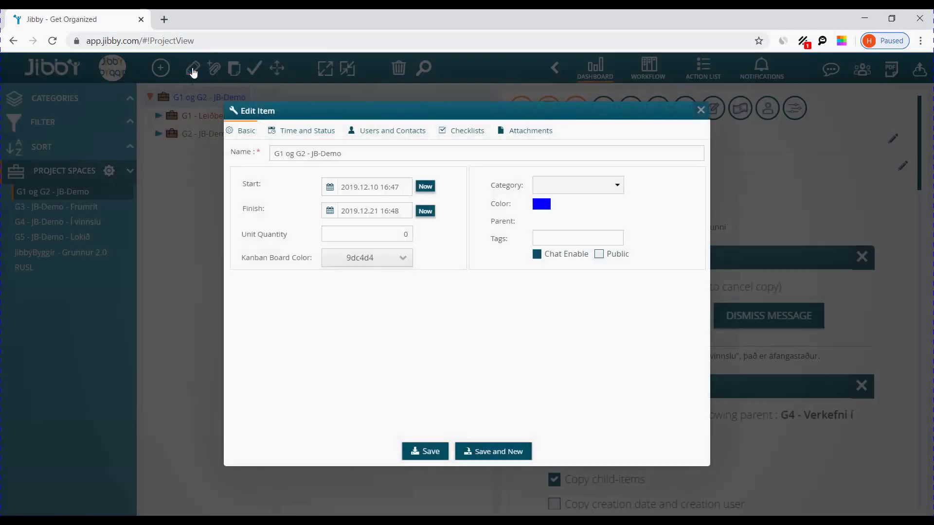
click(427, 448)
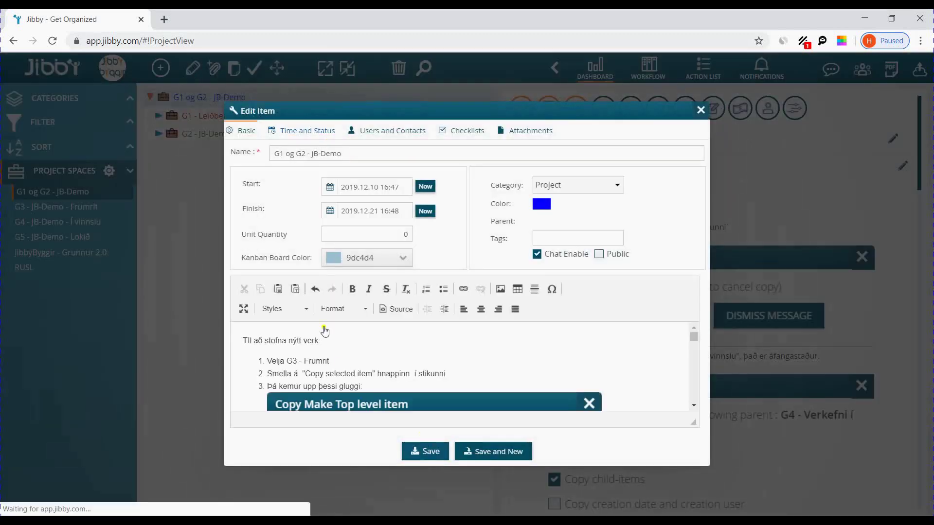
Link the JibbyByggir Google account to Jibby in the user settings and grant the requested Gmail and Drive access.
click(112, 68)
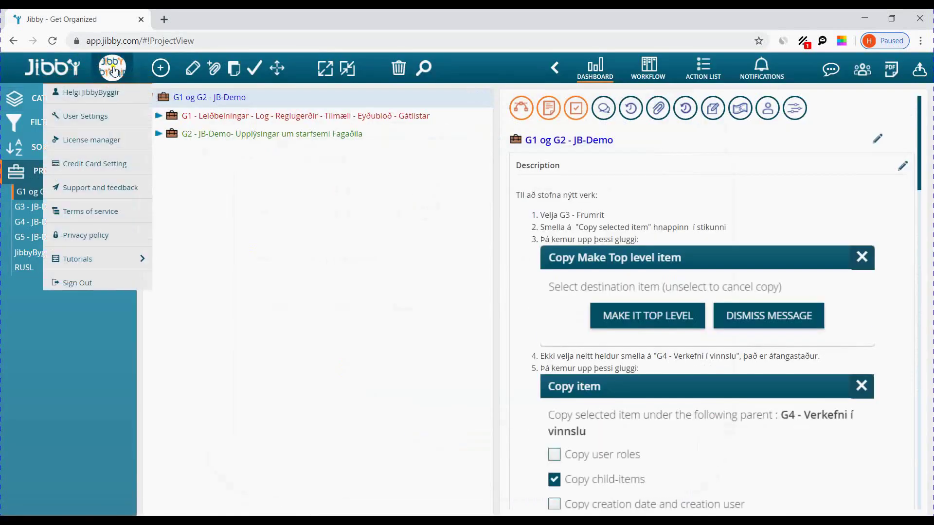
click(96, 119)
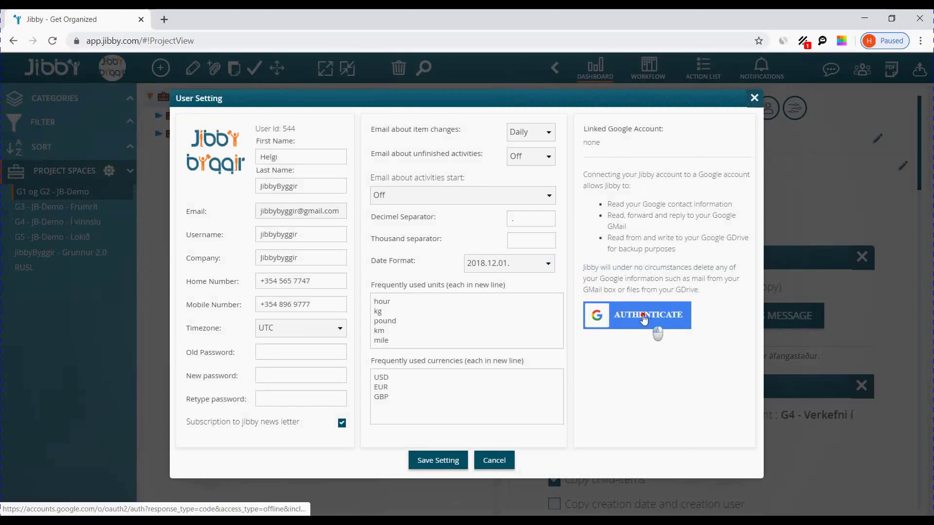
click(635, 317)
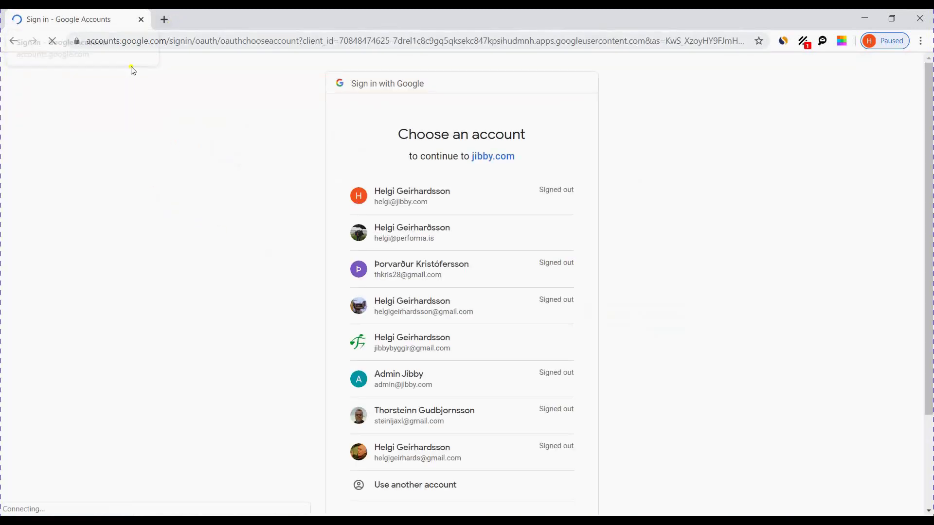
click(441, 343)
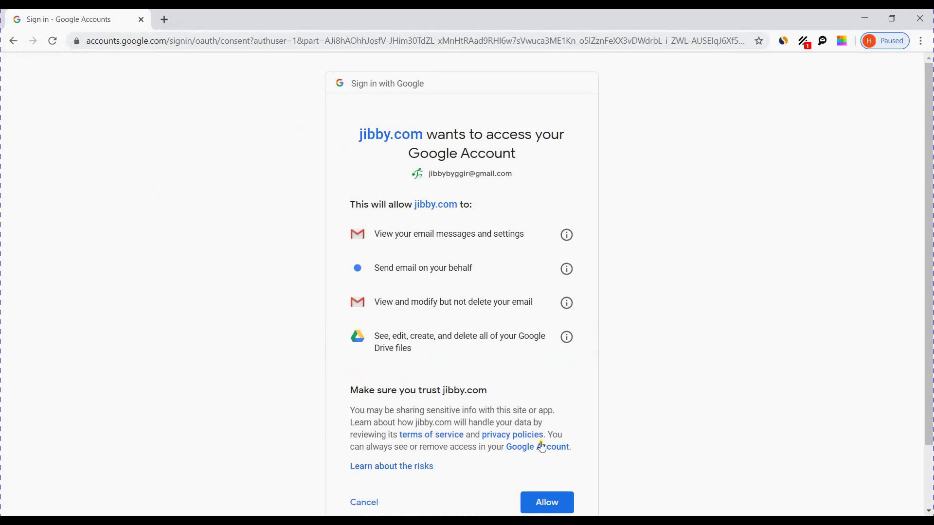
click(557, 502)
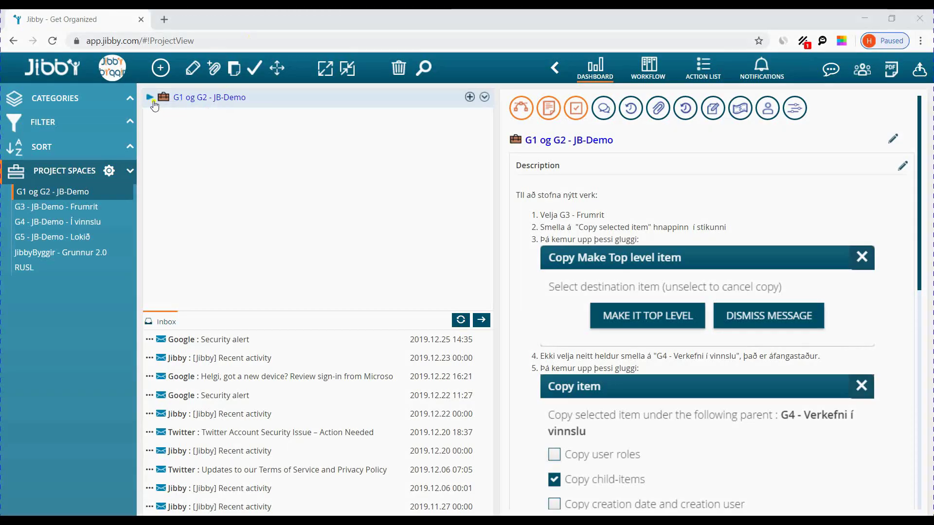
Expand G1 og G2 - JB-Demo and its G2 branch, and view the description of G2 - JB-Demo- Upplýsingar um starfsemi Fagaðila.
click(150, 98)
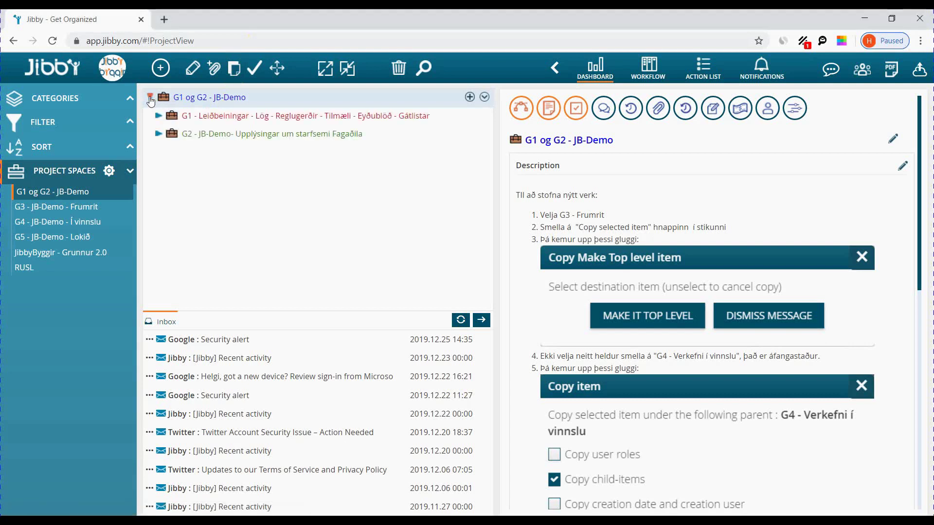
click(157, 134)
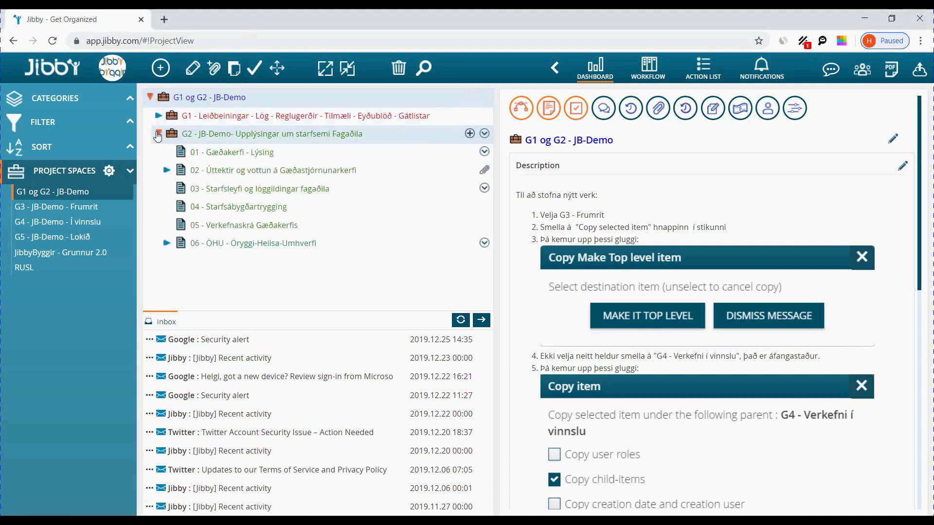
click(235, 137)
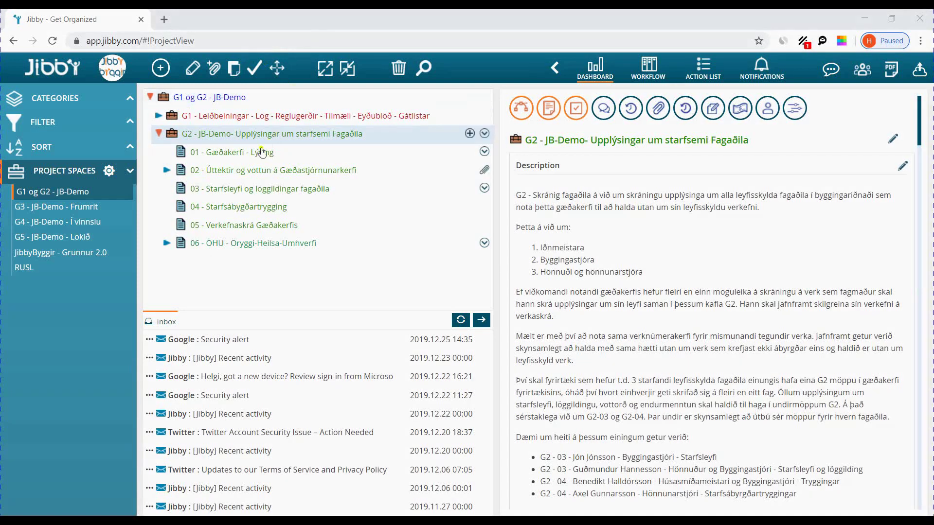
Read the description of item 01 - Gæðakerfi - Lýsing through to the project numbering section and its checklist.
click(221, 153)
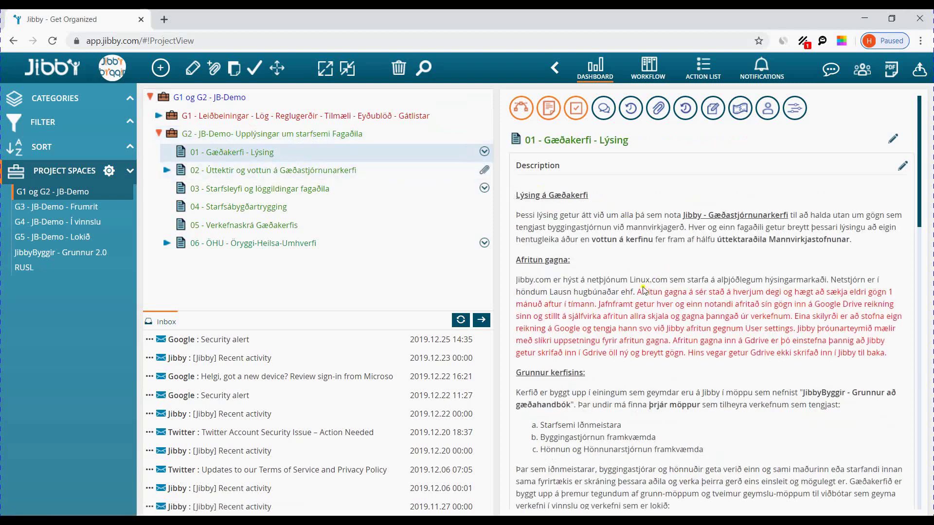
scroll(641, 299, down, 3)
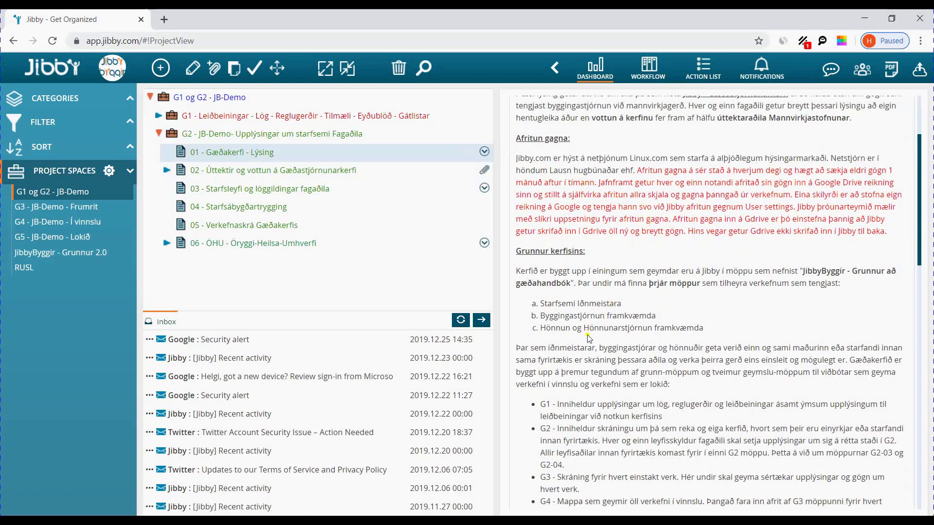
scroll(590, 338, down, 4)
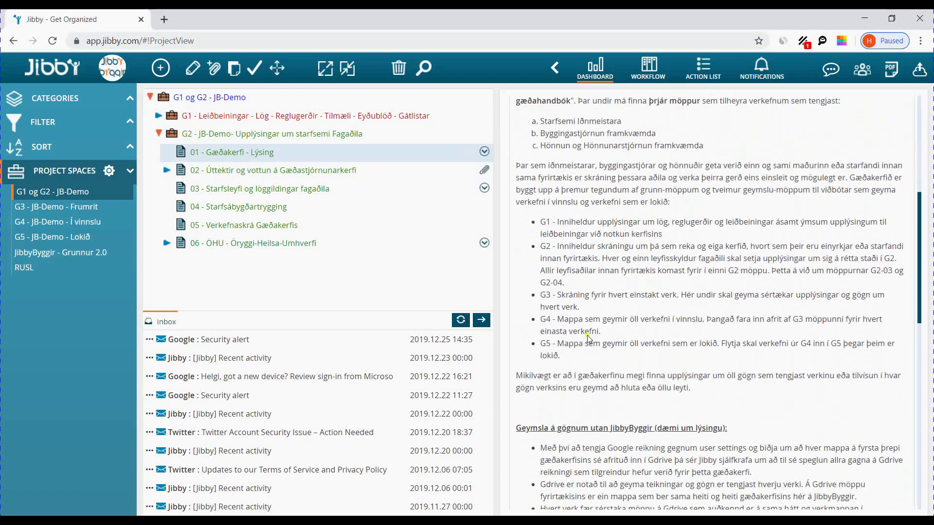
scroll(590, 339, down, 4)
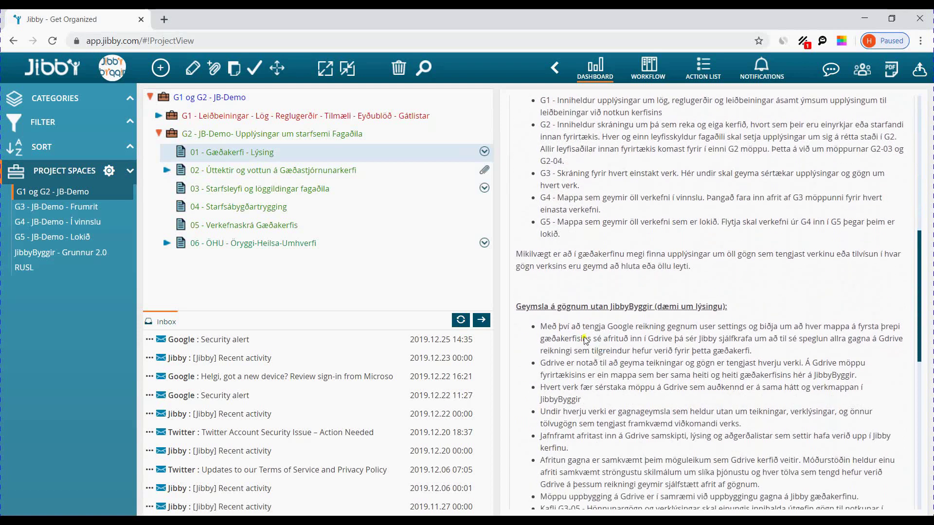
scroll(577, 334, down, 3)
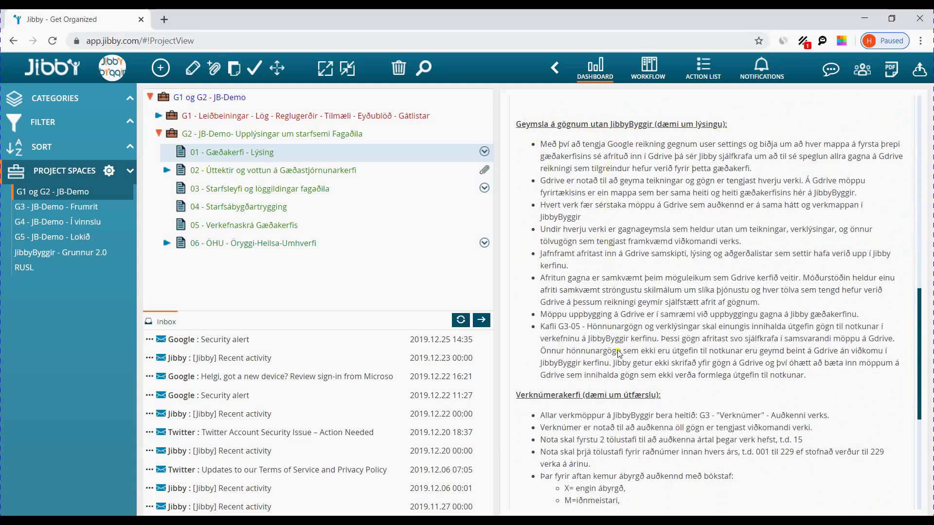
scroll(623, 394, down, 4)
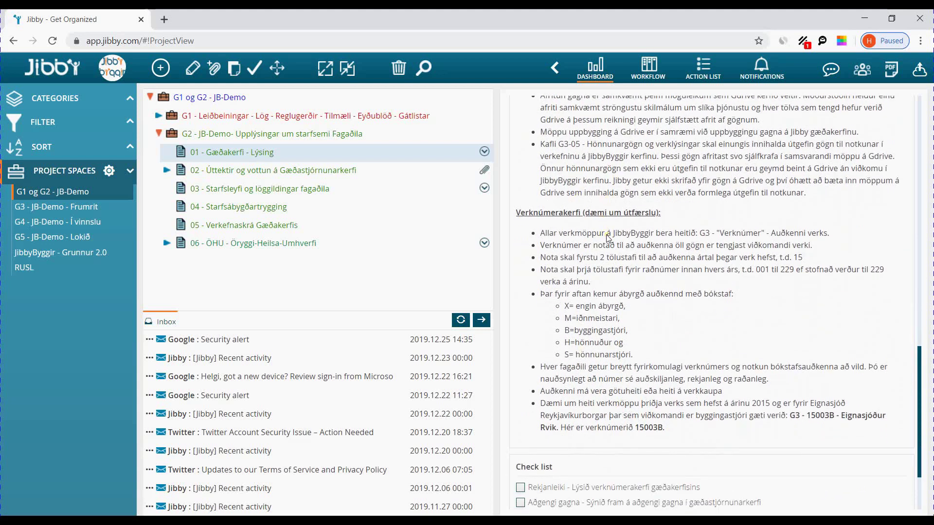
scroll(606, 238, down, 2)
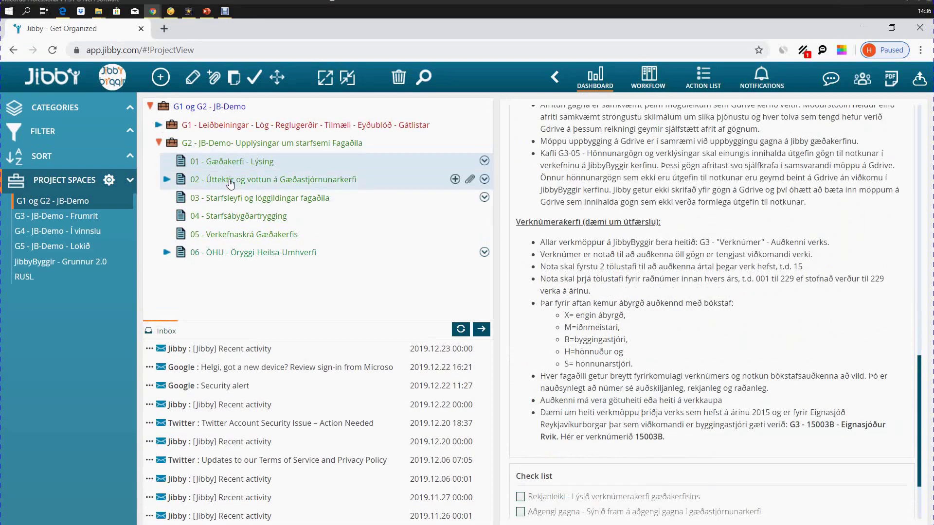
Open item 02 - Úttektir og vottun á Gæðastjórnunarkerfi, preview its attachment 02 - MVS skráning.pdf, and close the preview.
click(209, 170)
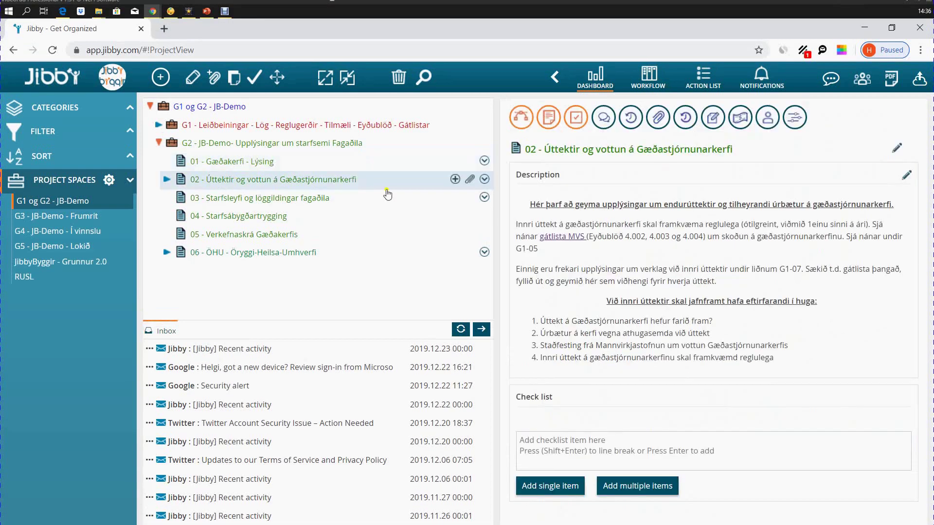
click(468, 181)
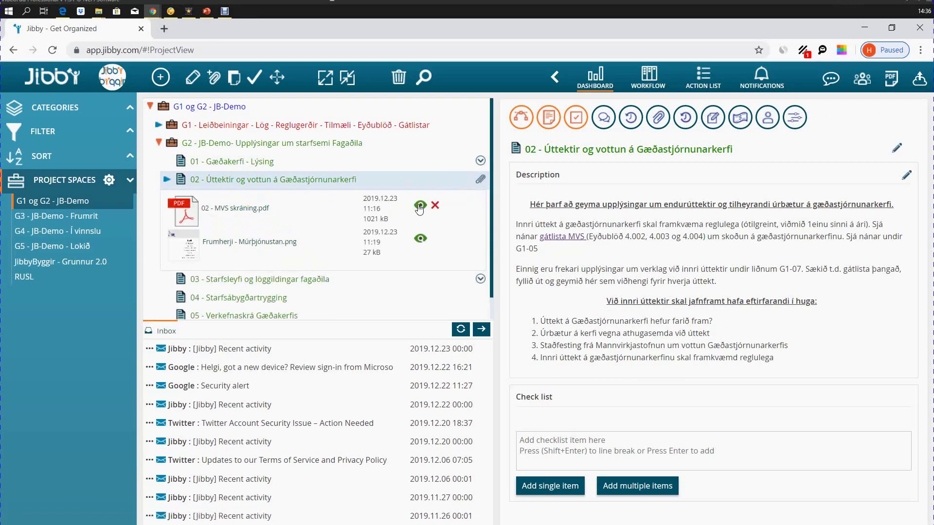
click(419, 206)
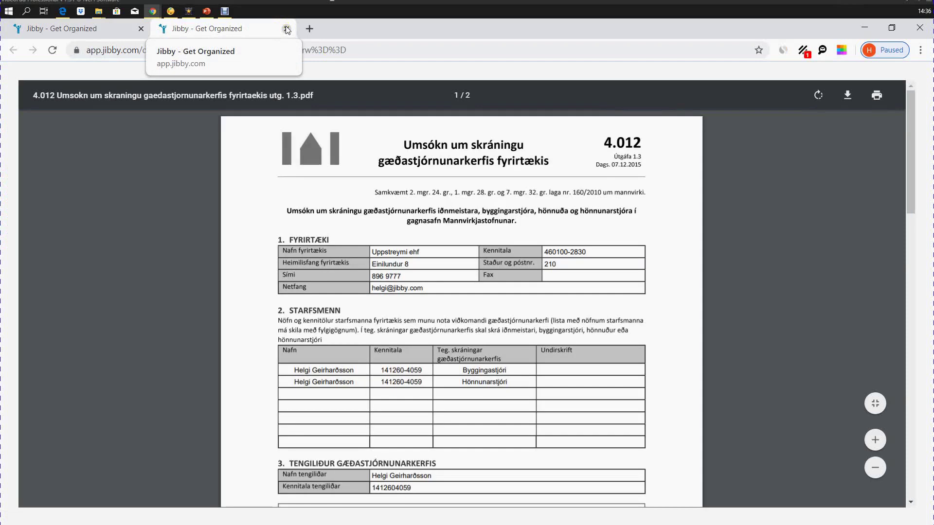
click(287, 29)
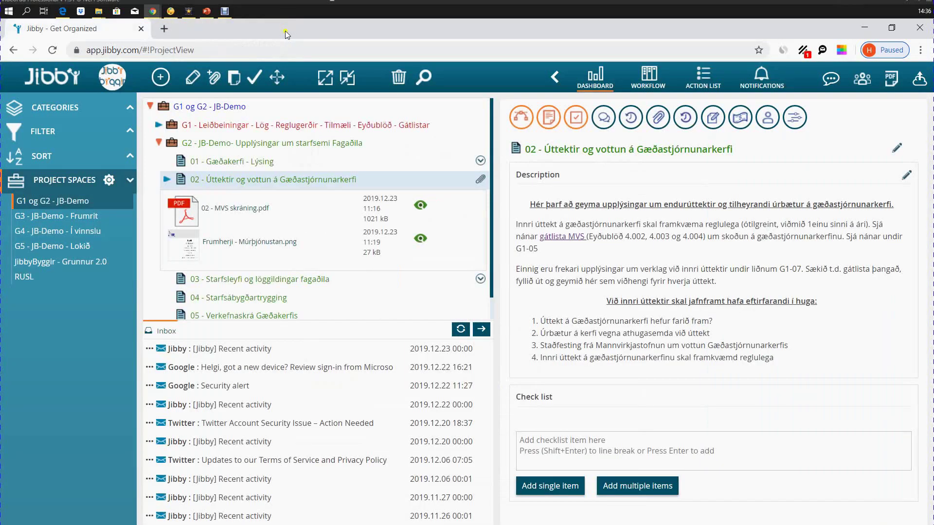
View items 04 - Starfsábygðartrygging and 05 - Verkefnaskrá Gæðakerfis, hiding the attachment list of item 02.
mouse_move(196, 238)
scroll(270, 283, down, 1)
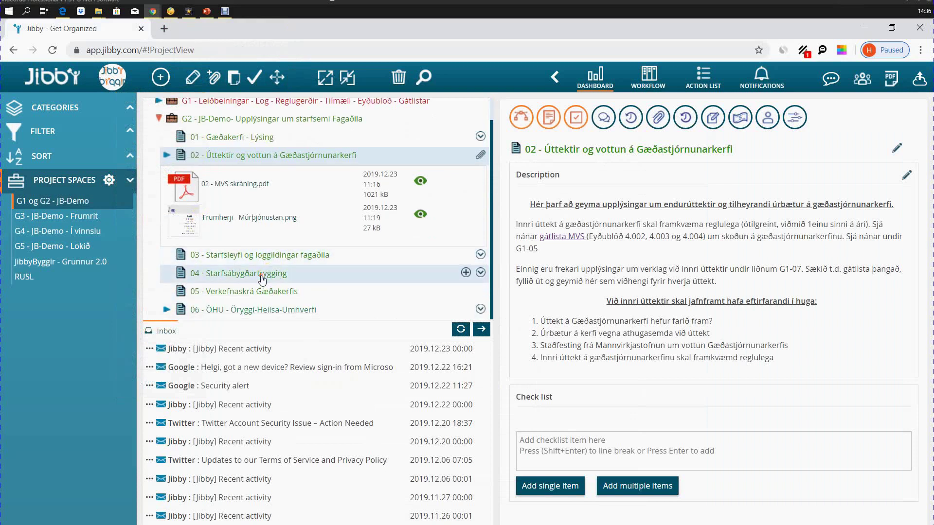
click(261, 277)
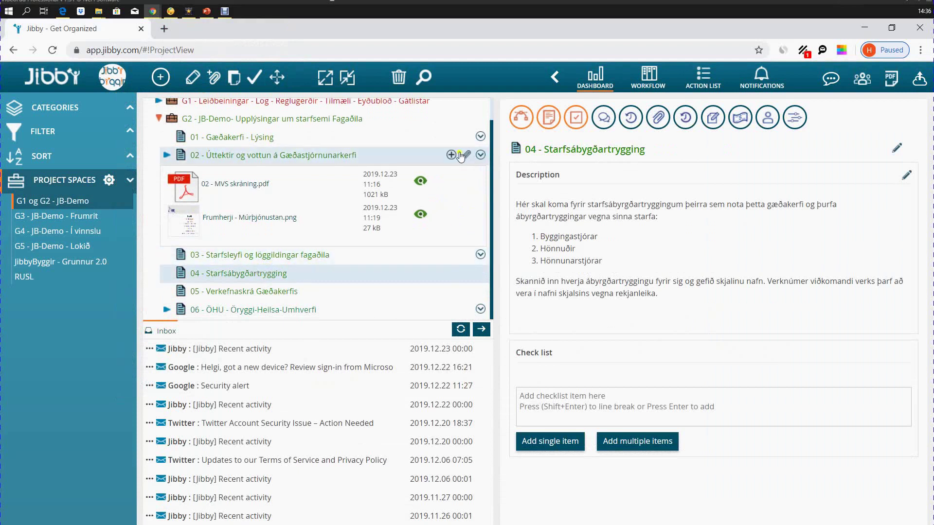
click(465, 156)
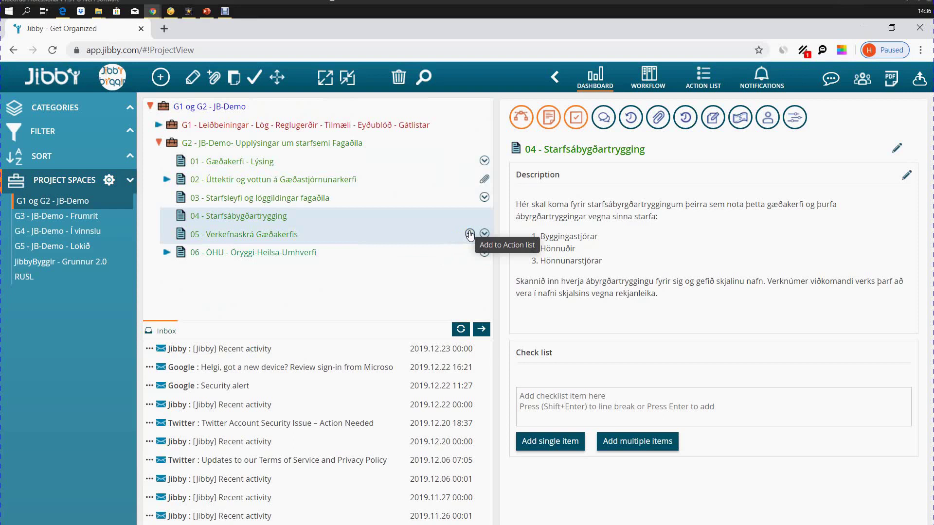
click(424, 239)
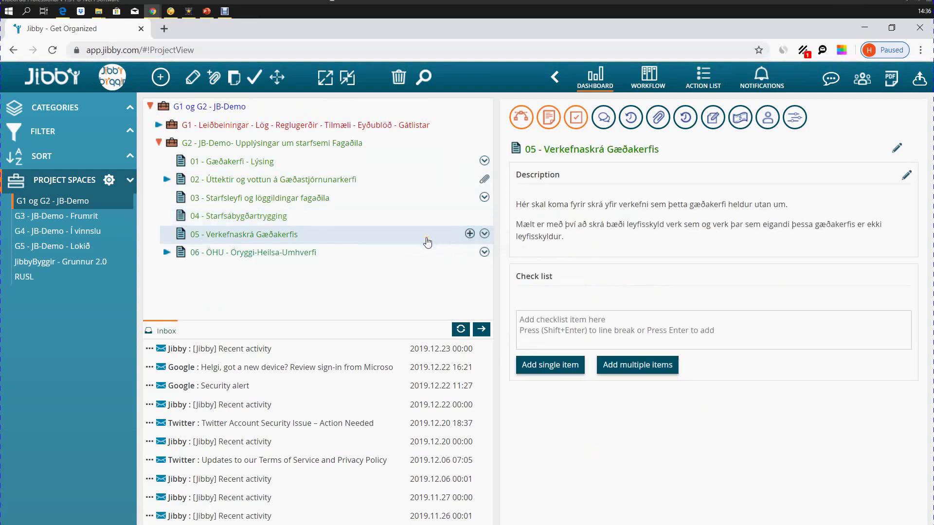
Expand 06 - ÖHU - Öryggi-Heilsa-Umhverfi and read 4 - Neyðarupplýsingar with its subitems through to 04 - Rýmingaráætlun.
click(167, 253)
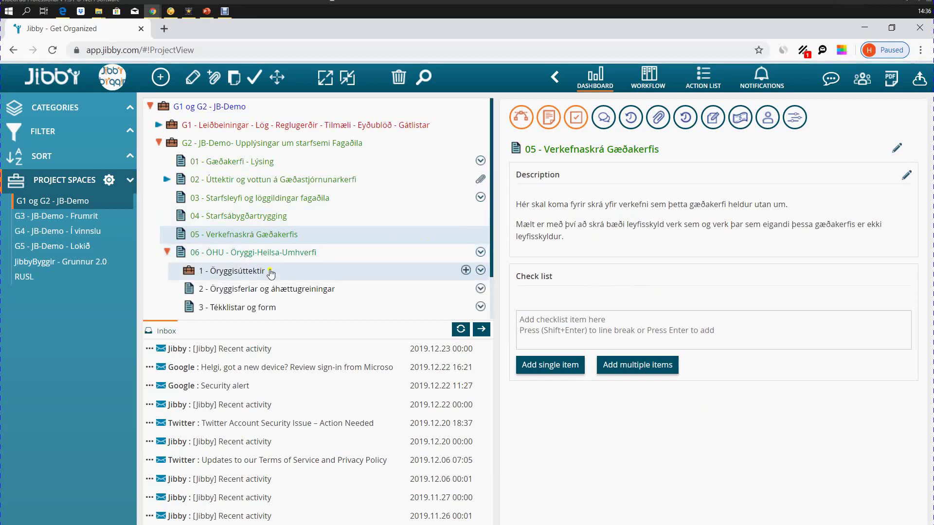
scroll(263, 265, down, 1)
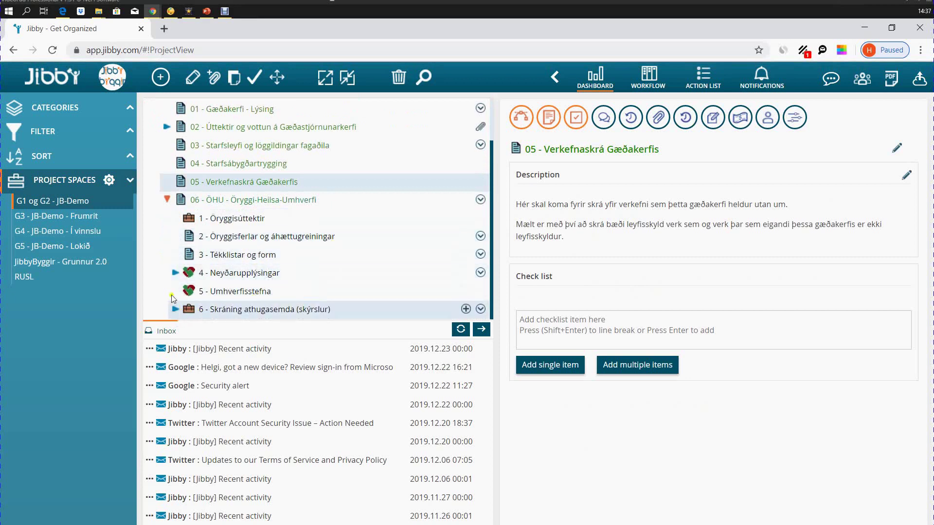
click(177, 274)
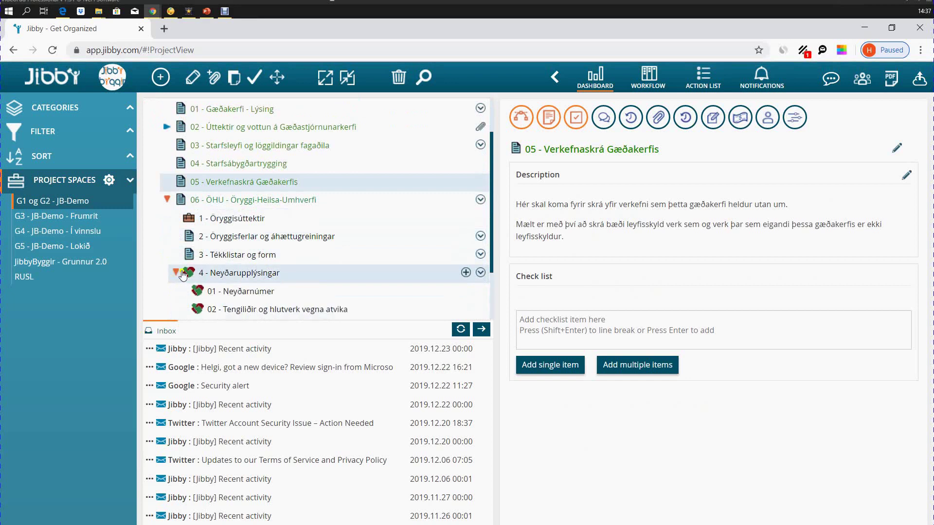
click(260, 274)
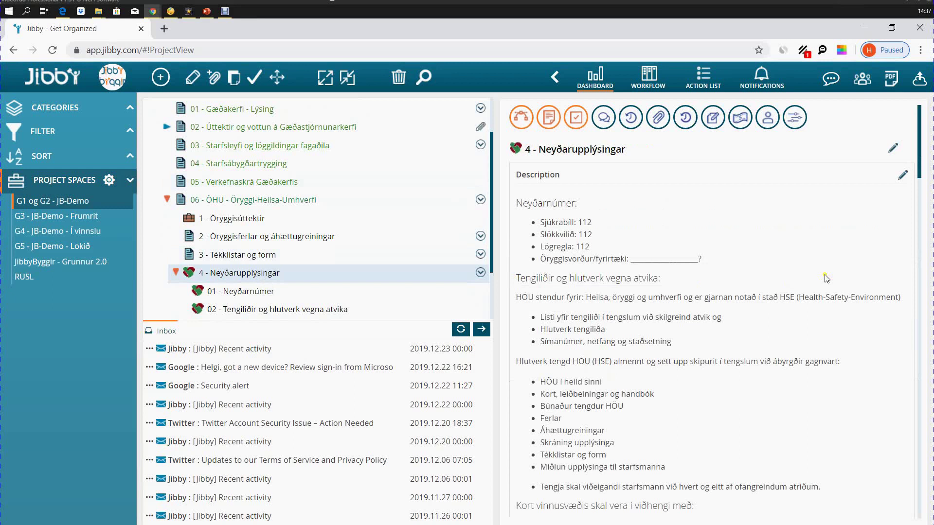
scroll(813, 280, down, 7)
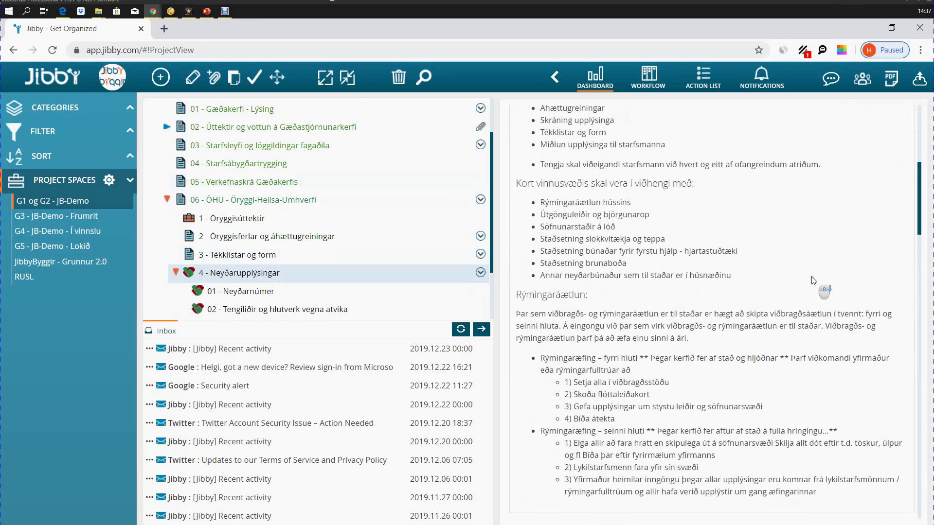
scroll(813, 281, down, 4)
scroll(813, 281, down, 5)
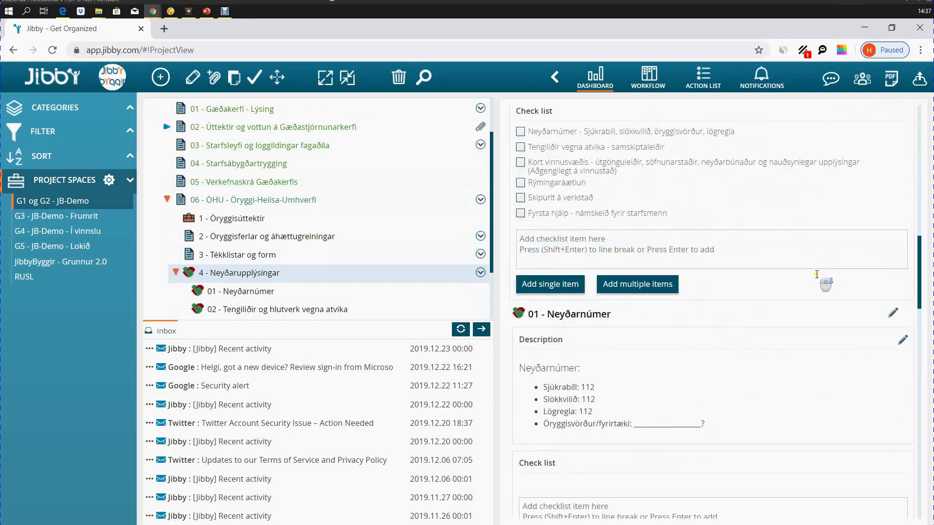
scroll(822, 277, down, 8)
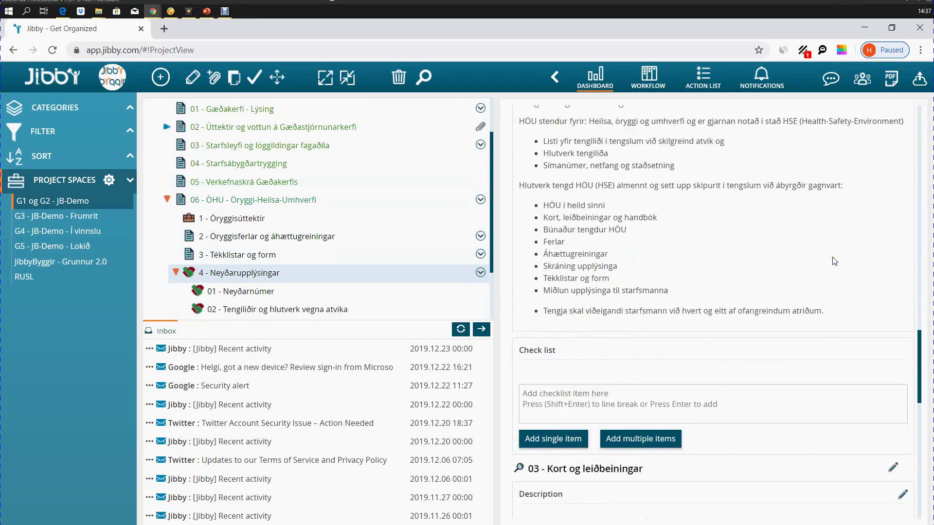
scroll(834, 261, down, 9)
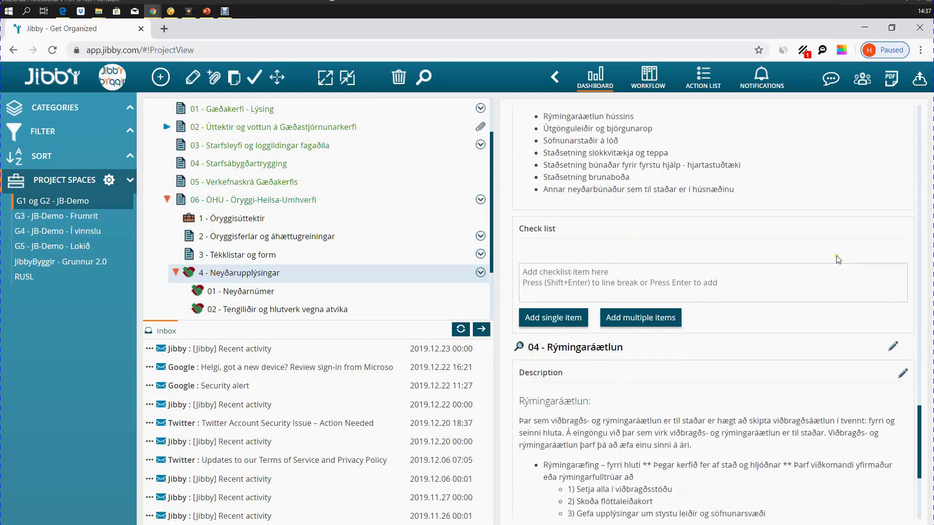
scroll(838, 258, down, 4)
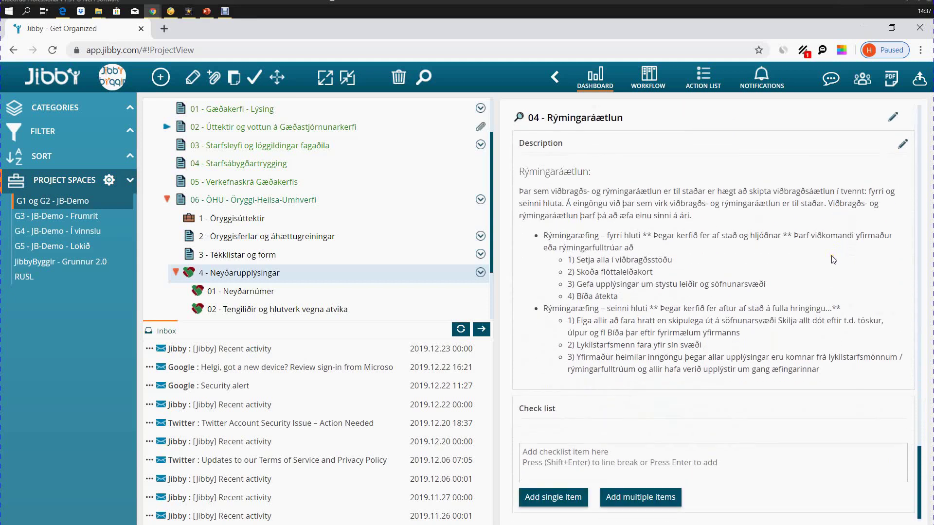
Collapse the expanded G2 branches and open the G3 - JB-Demo - Frumrit project space.
click(176, 274)
click(166, 201)
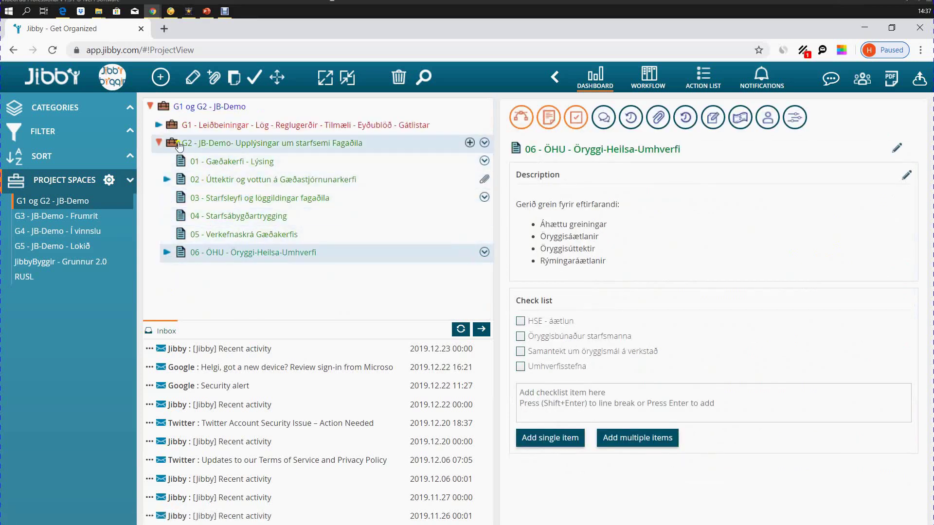
click(159, 143)
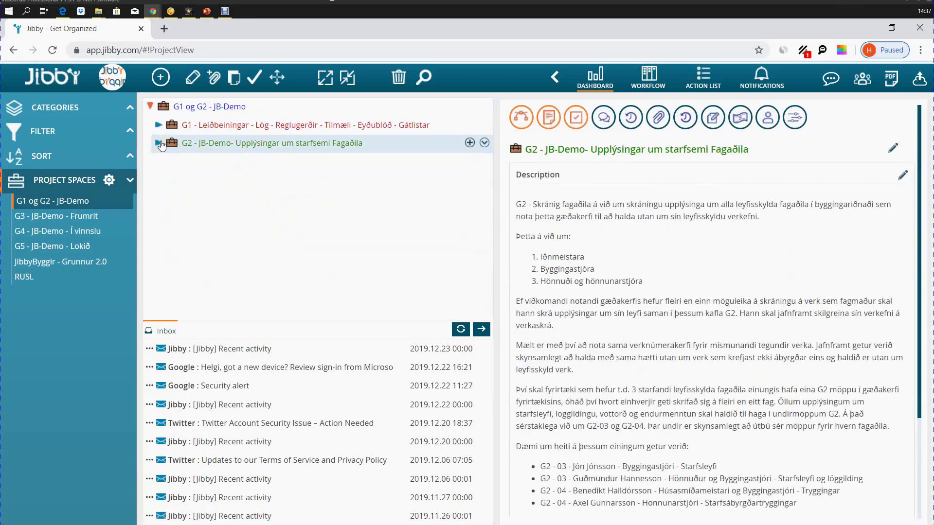
click(58, 216)
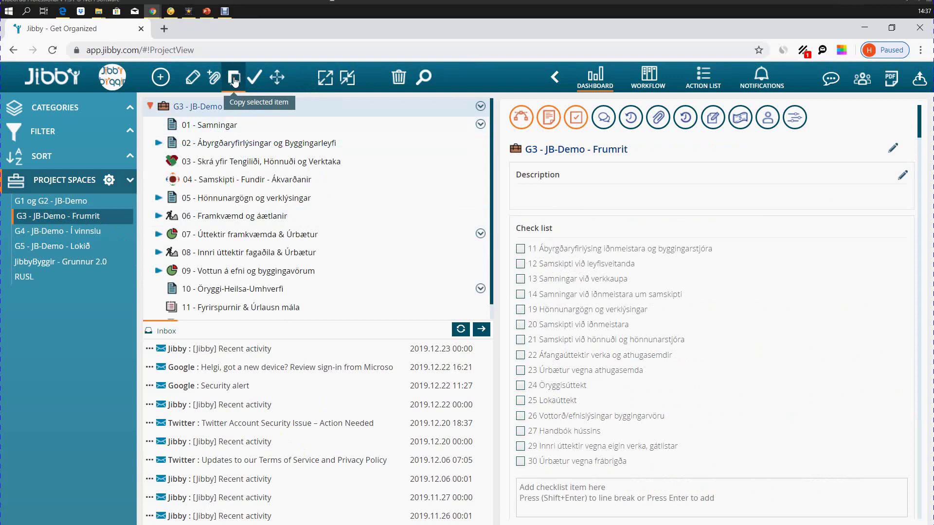
Copy the G3 - JB-Demo - Frumrit project with its child items under G4 - JB-Demo - Í vinnslu, opening the copy for editing.
click(234, 80)
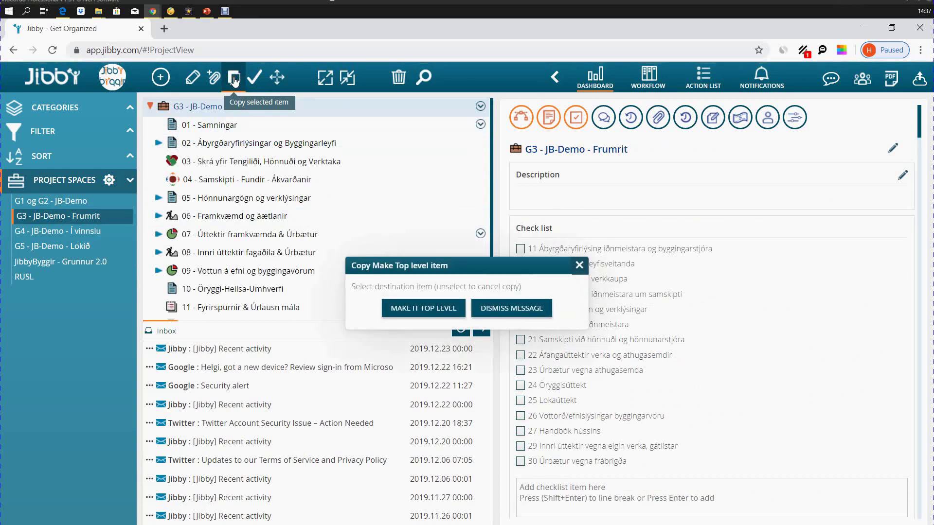
click(42, 232)
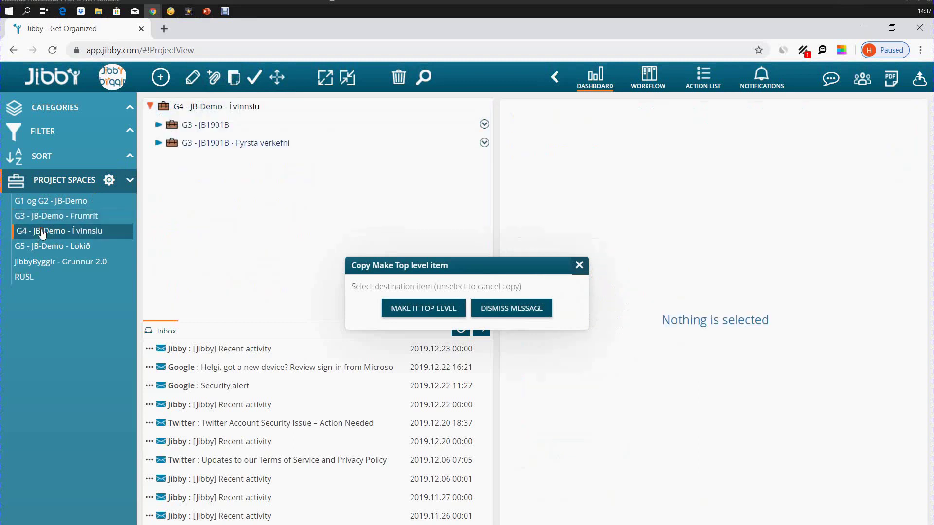
click(229, 112)
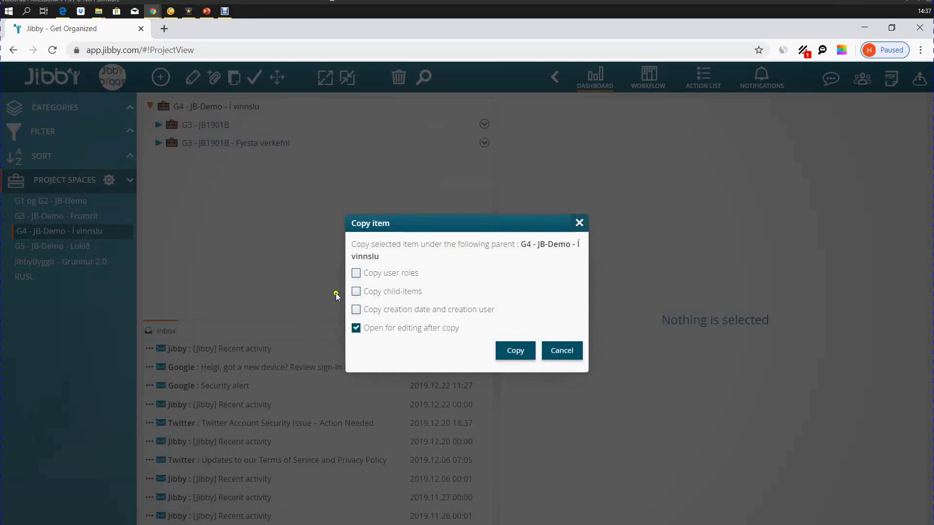
click(359, 291)
click(515, 351)
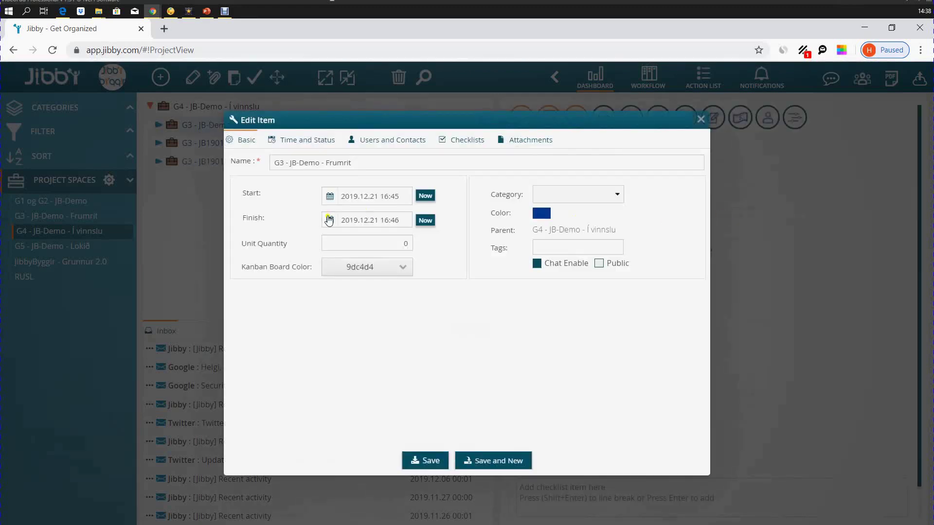
Rename the copied project G3 - JB1902B - Þriðja verkefni, set its start to the current time, and save it.
click(361, 163)
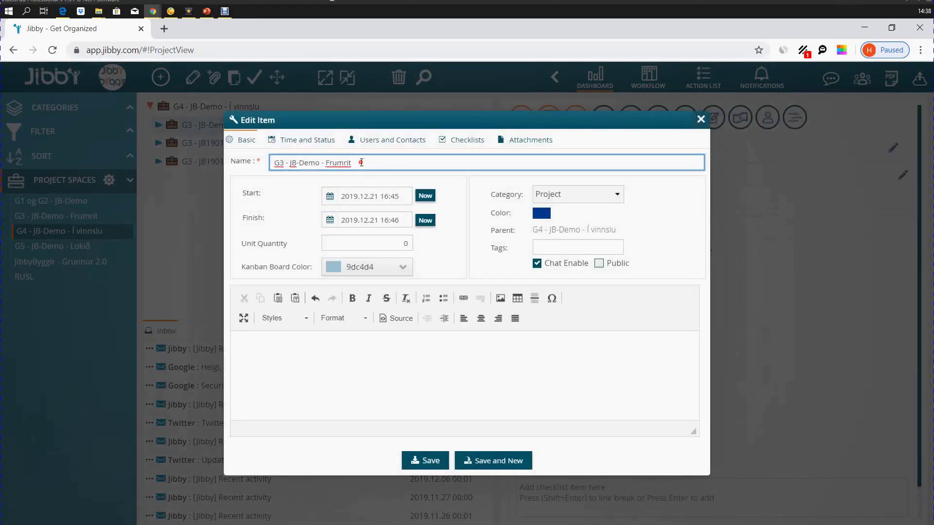
drag(364, 162, 298, 164)
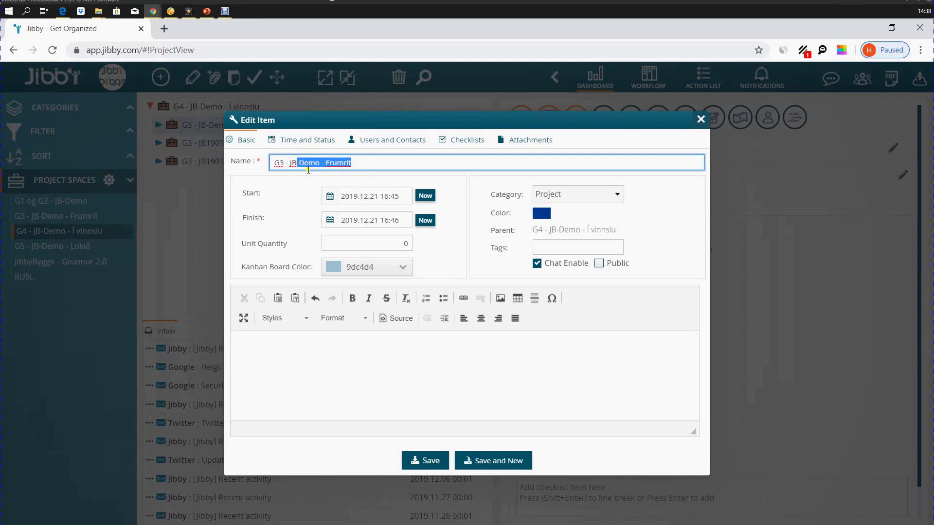
text(1902B)
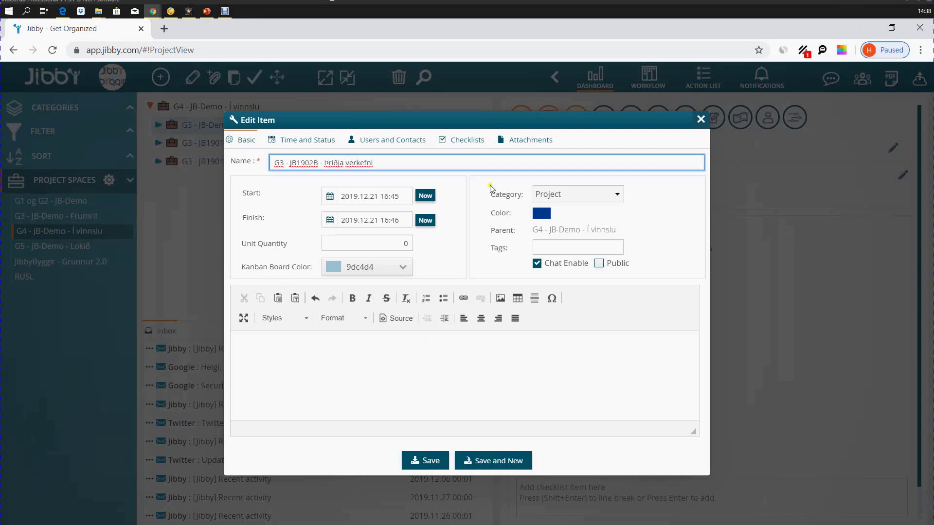
click(429, 197)
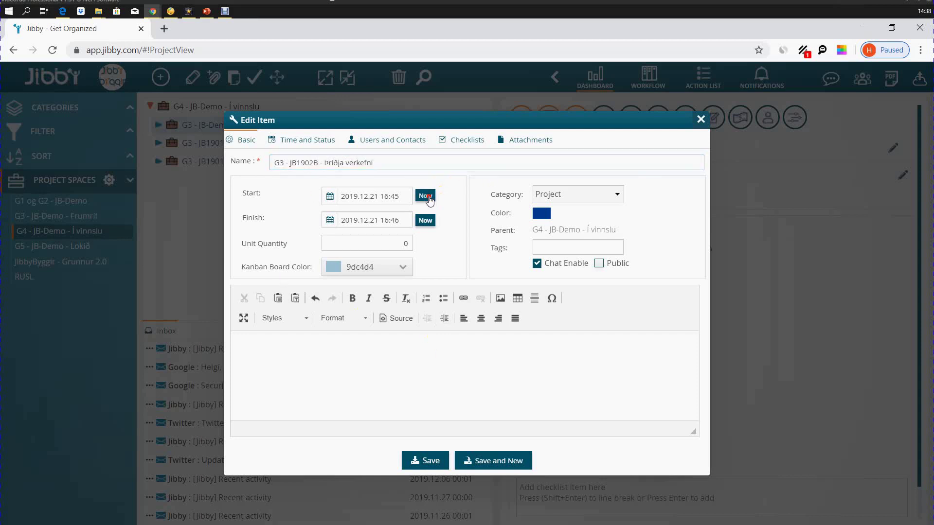
click(431, 461)
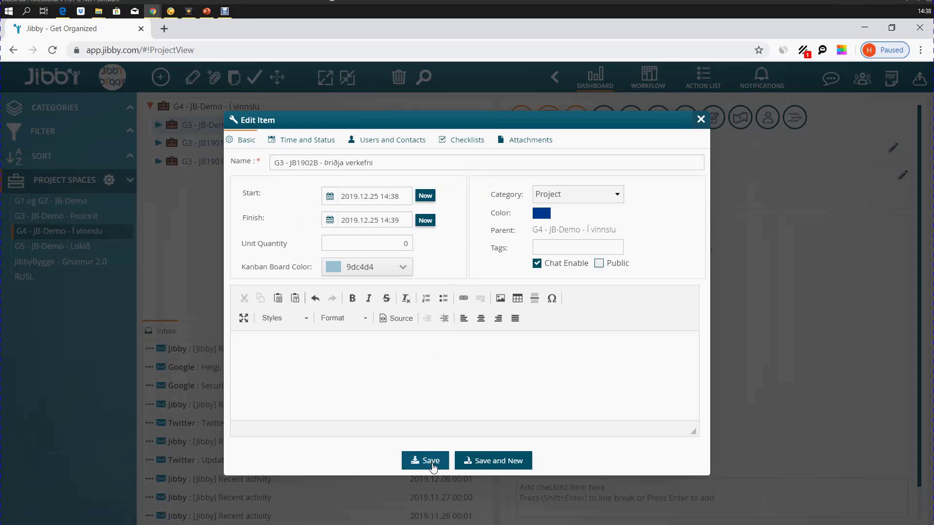